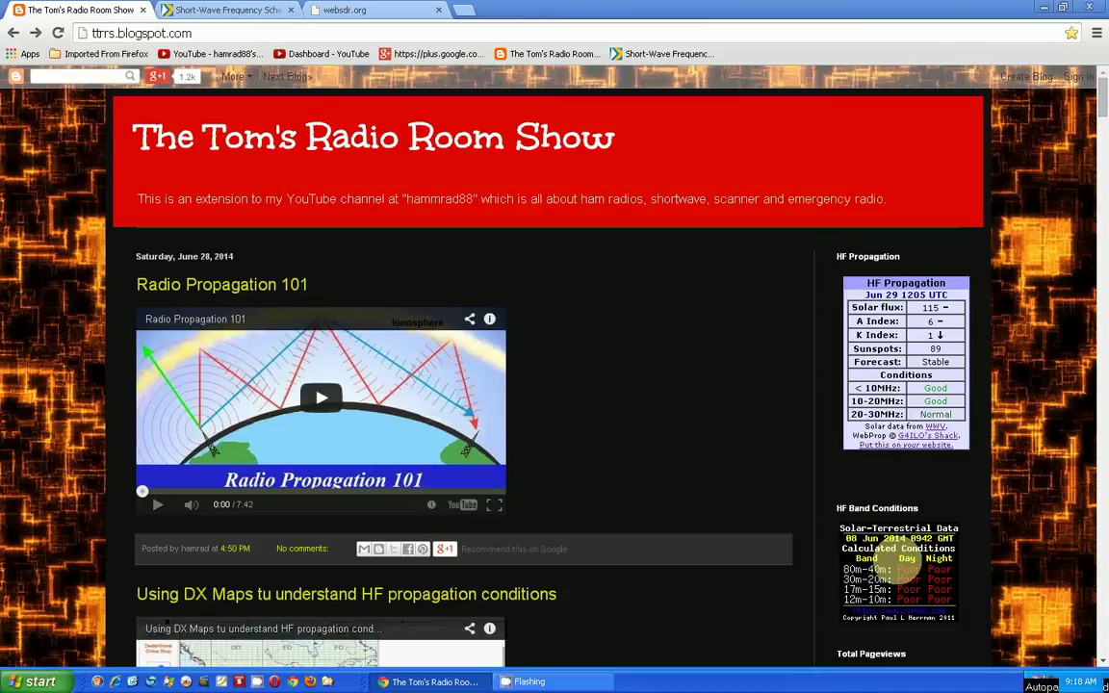
Open the solar-terrestrial data page behind the blog's HF Band Conditions widget and review its HF conditions panel.
click(904, 578)
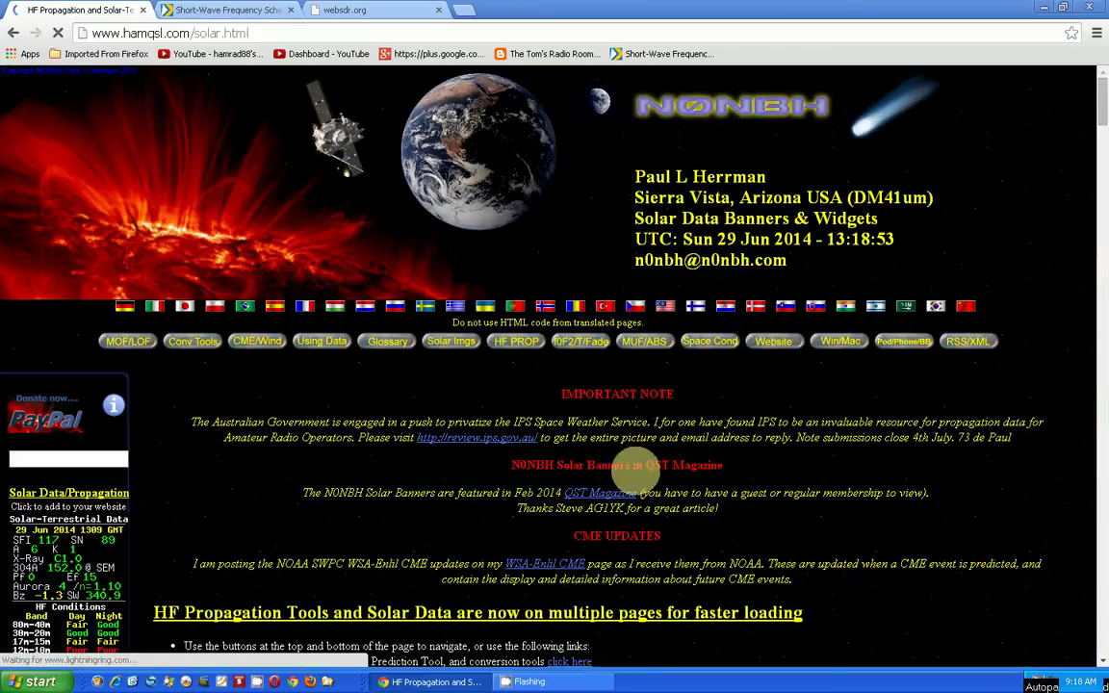
scroll(438, 496, down, 3)
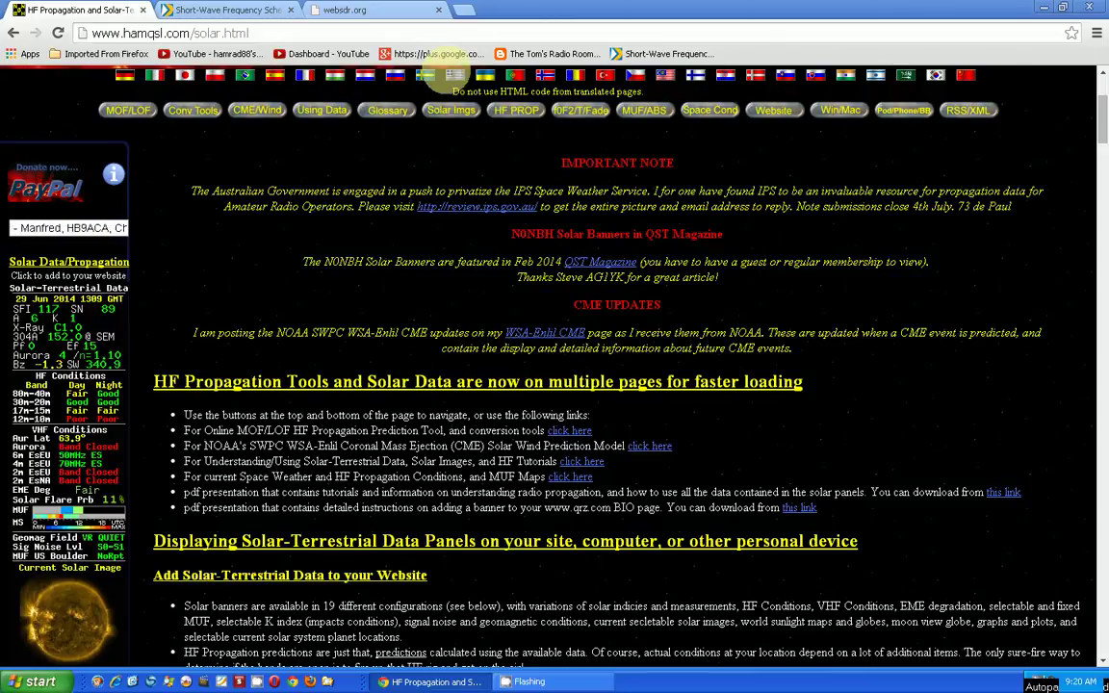
Open the University of Twente wide-band WebSDR from the websdr.org server list and go to its receiver controls.
click(377, 9)
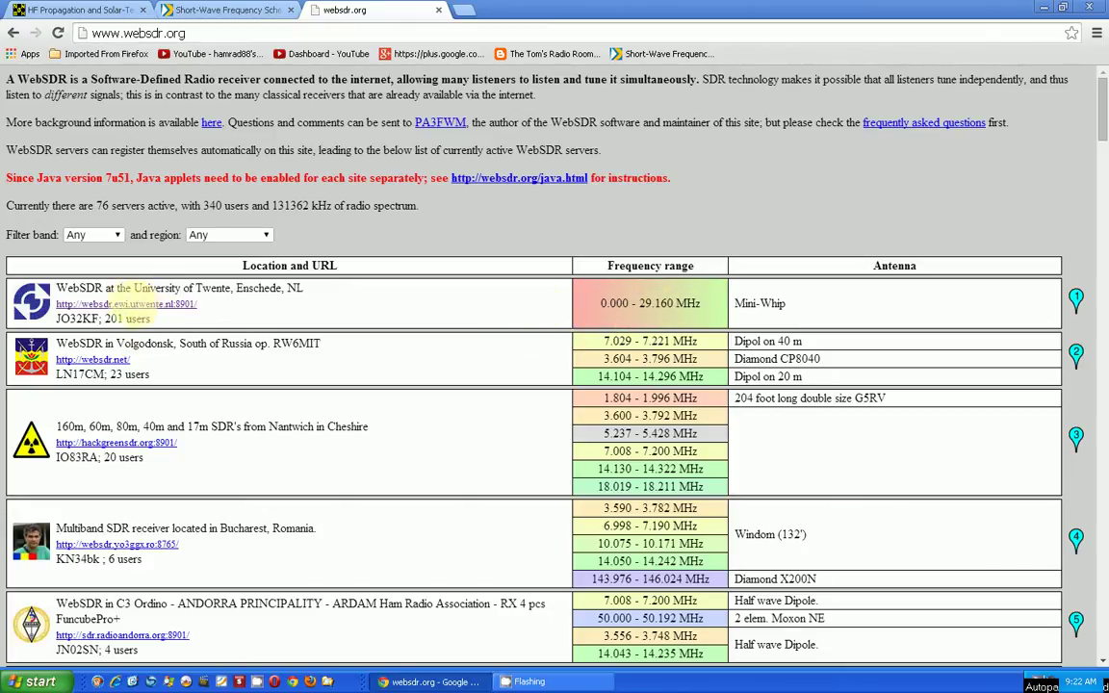
click(126, 303)
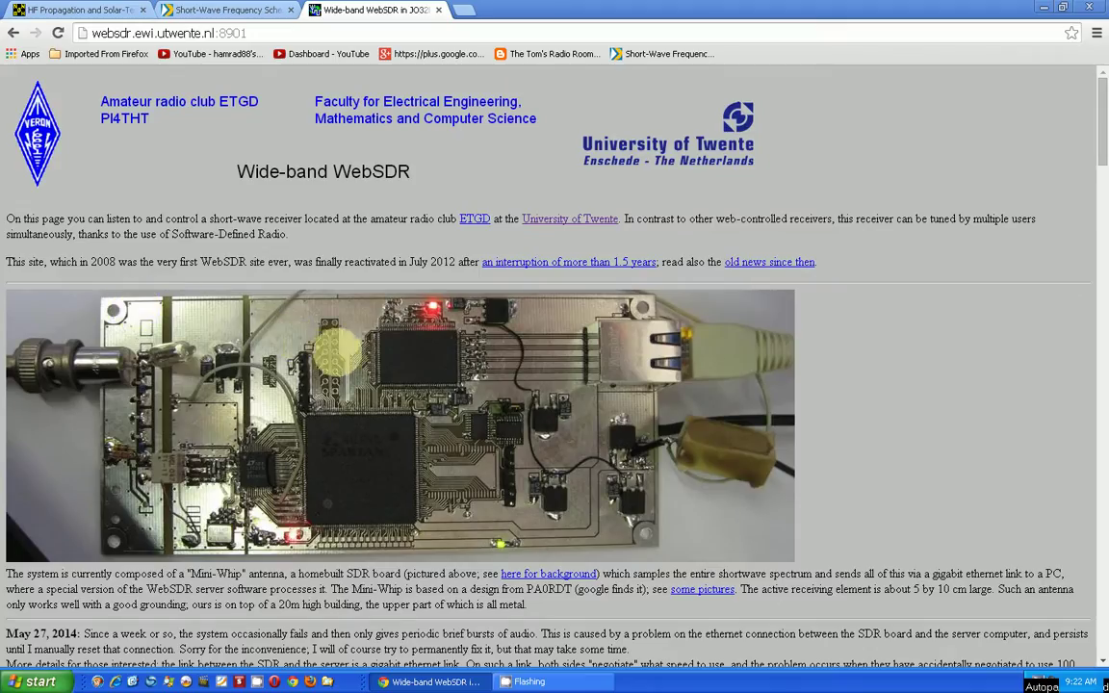
scroll(412, 363, down, 1)
scroll(412, 363, down, 1)
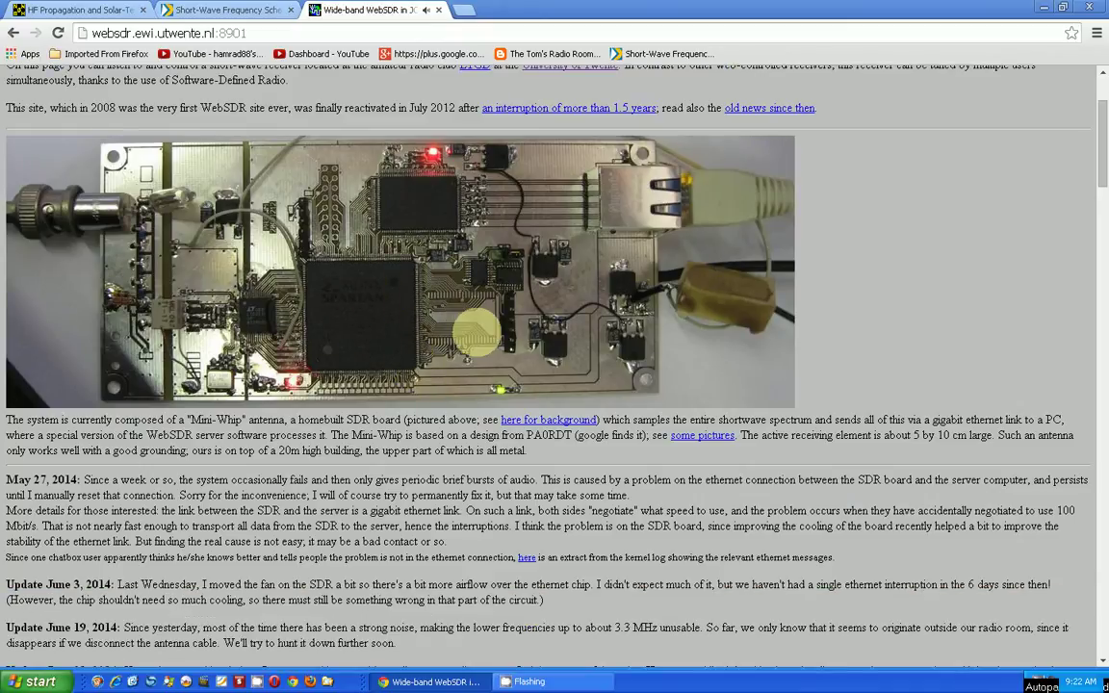
scroll(476, 332, down, 6)
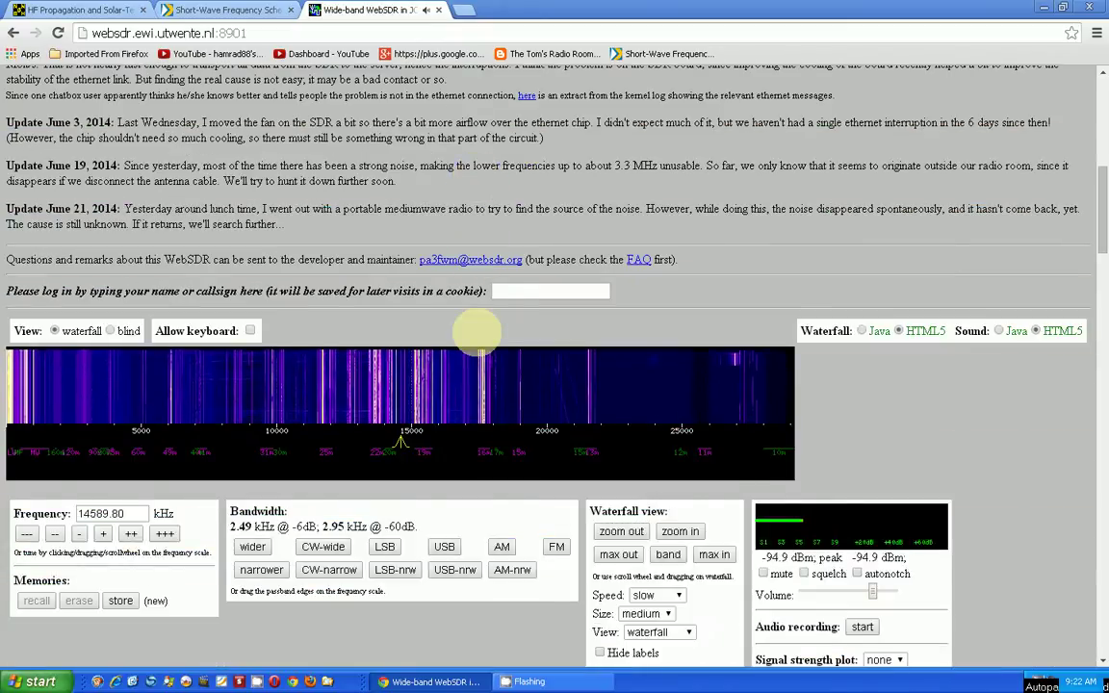
scroll(476, 332, down, 1)
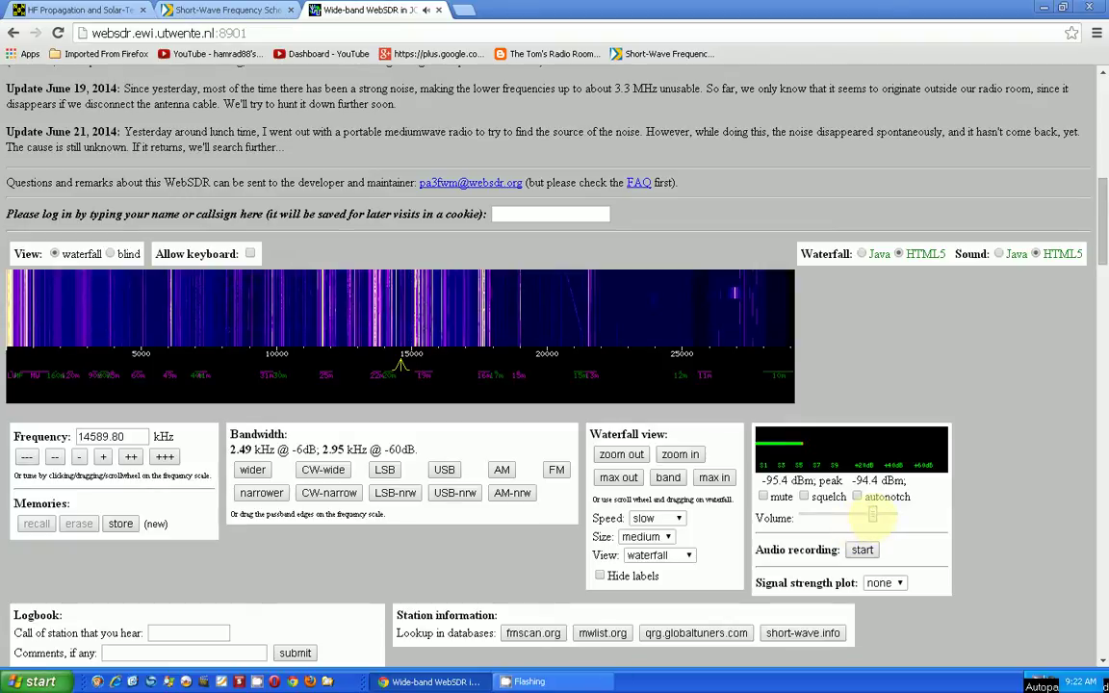
Lower the receiver's volume and tune it to 13560 kHz.
drag(872, 514, 814, 515)
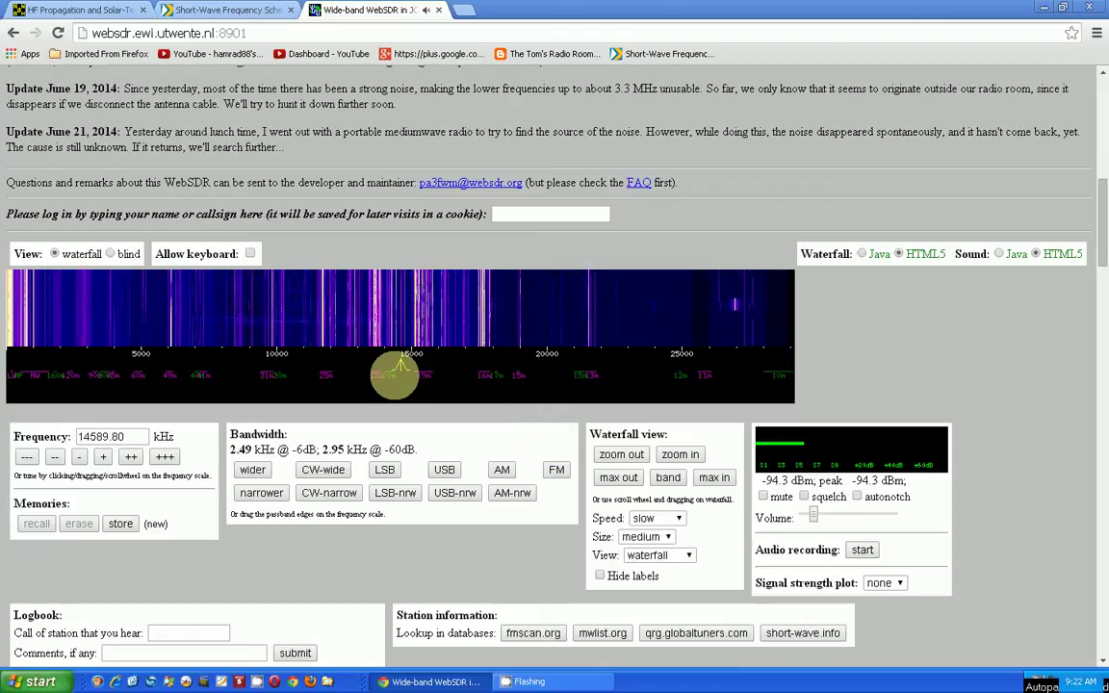
click(124, 436)
key(BackSpace)
key(BackSpace)
key(BackSpace)
key(BackSpace)
key(BackSpace)
key(BackSpace)
key(BackSpace)
key(BackSpace)
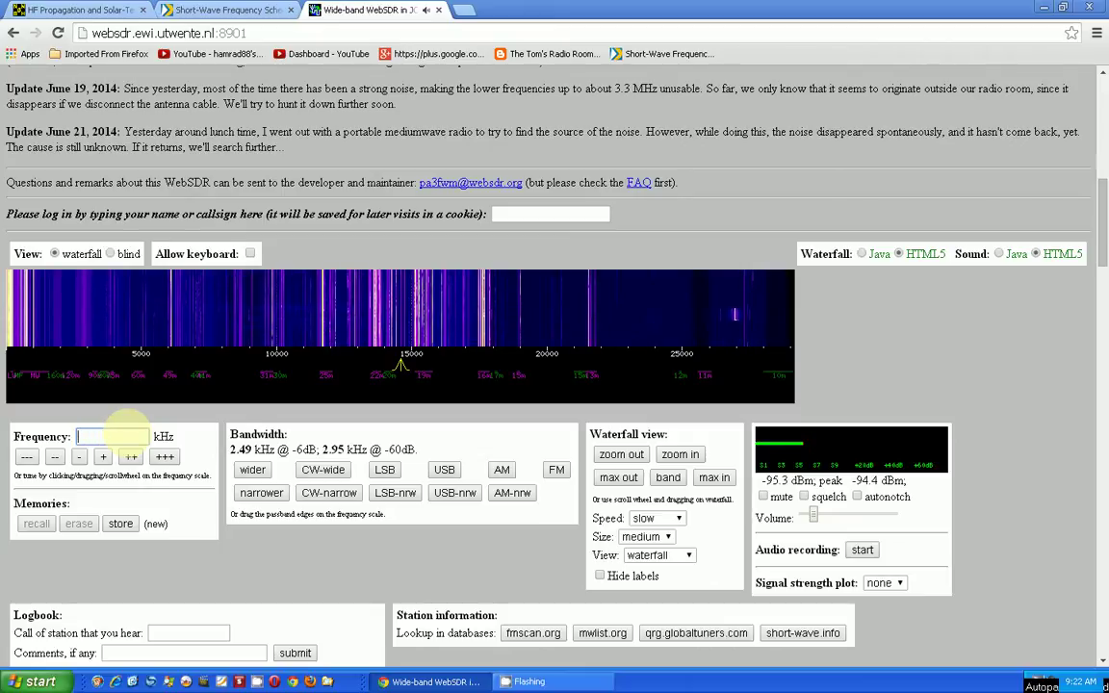
text(13)
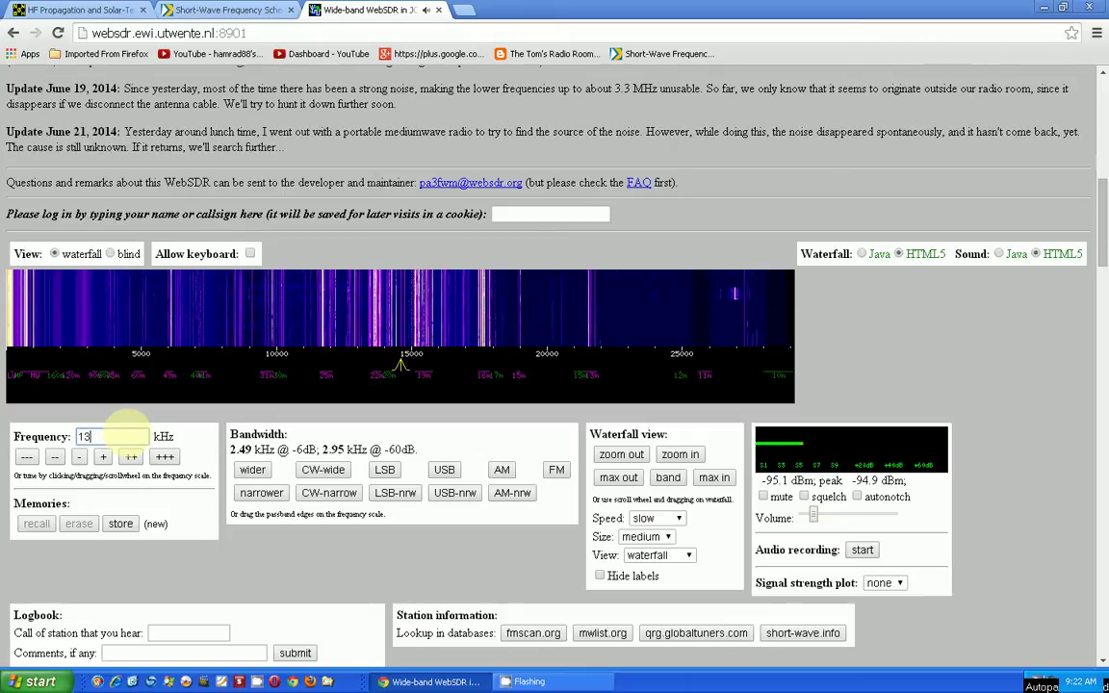
text(560)
key(Return)
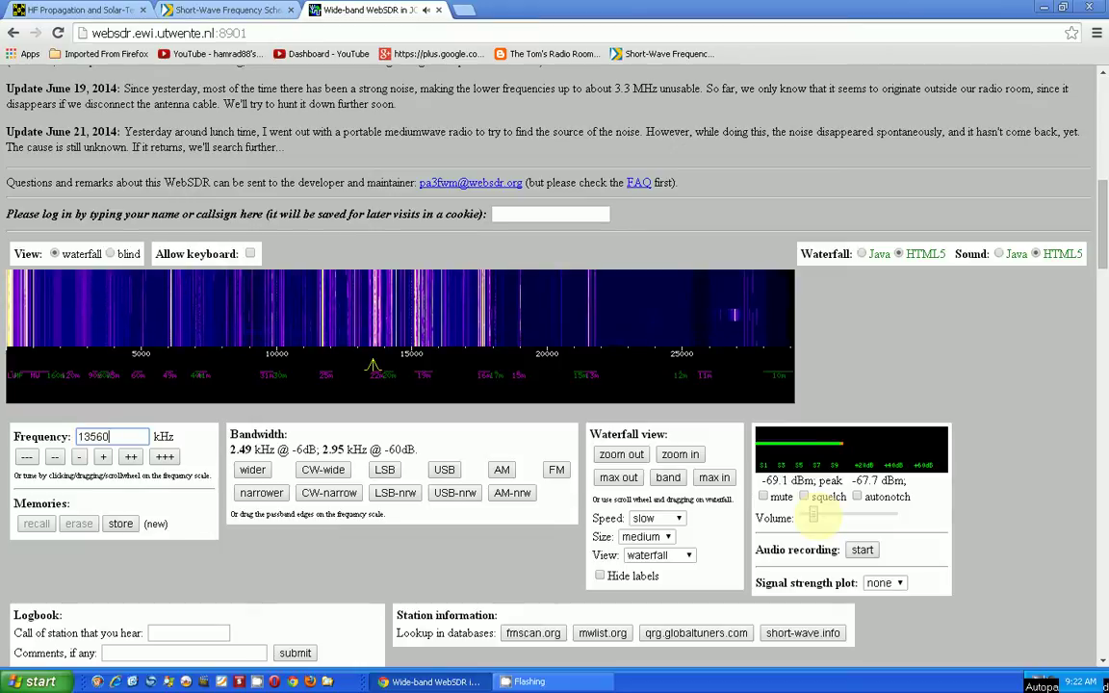
Raise the receiver's volume and zoom the waterfall in two levels.
drag(814, 516, 866, 516)
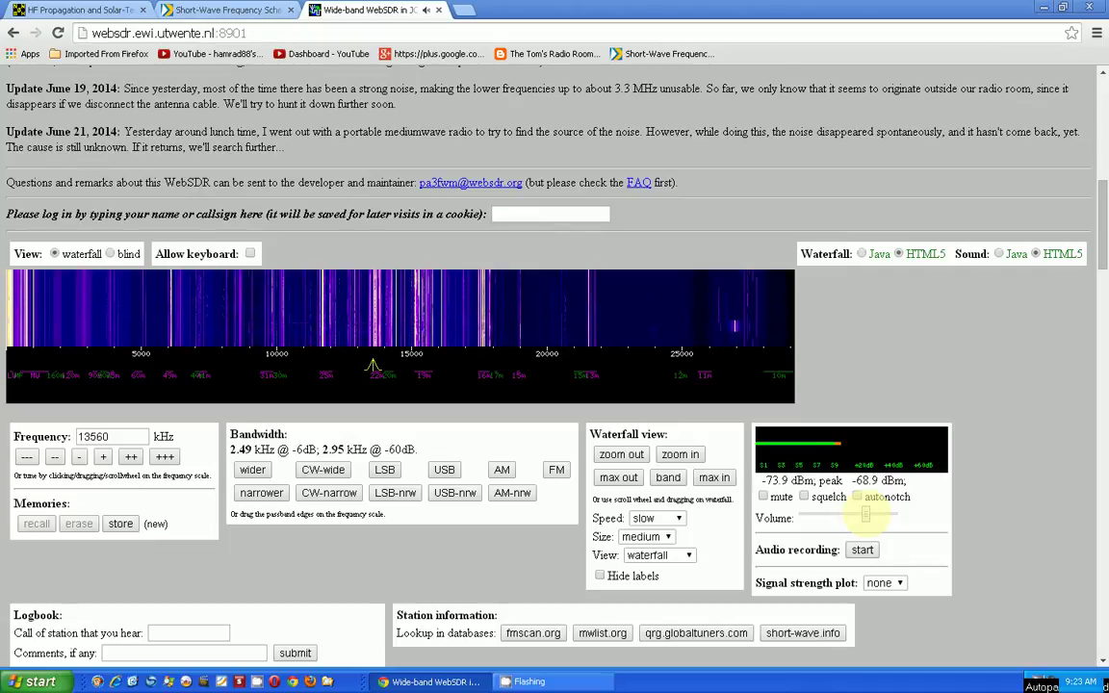
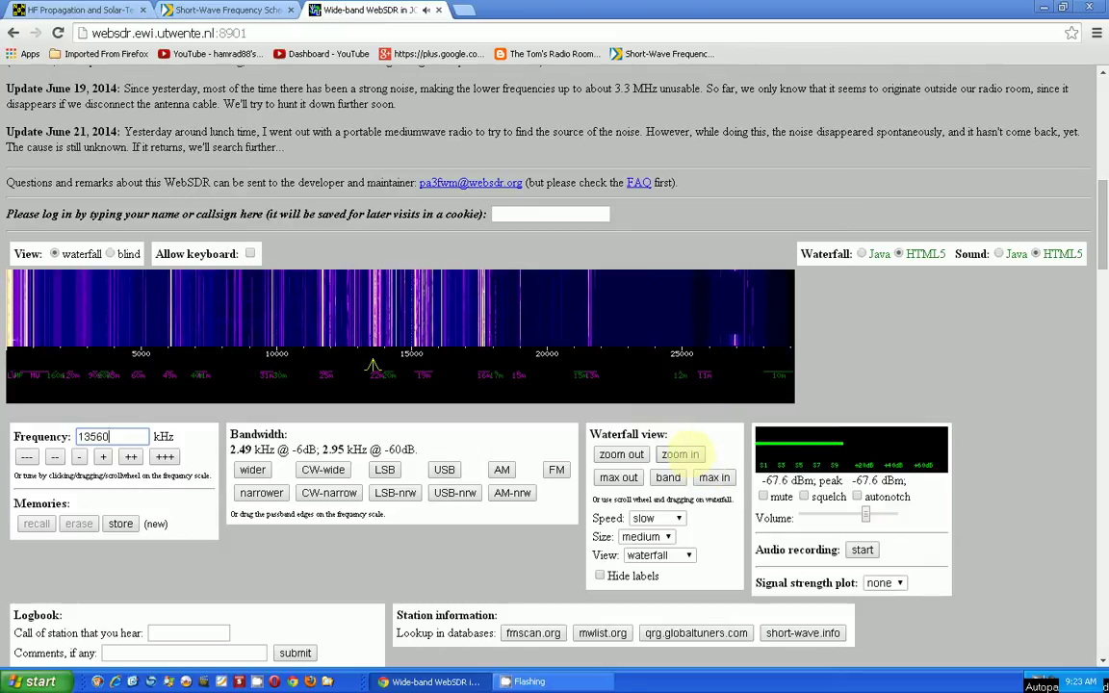
click(680, 454)
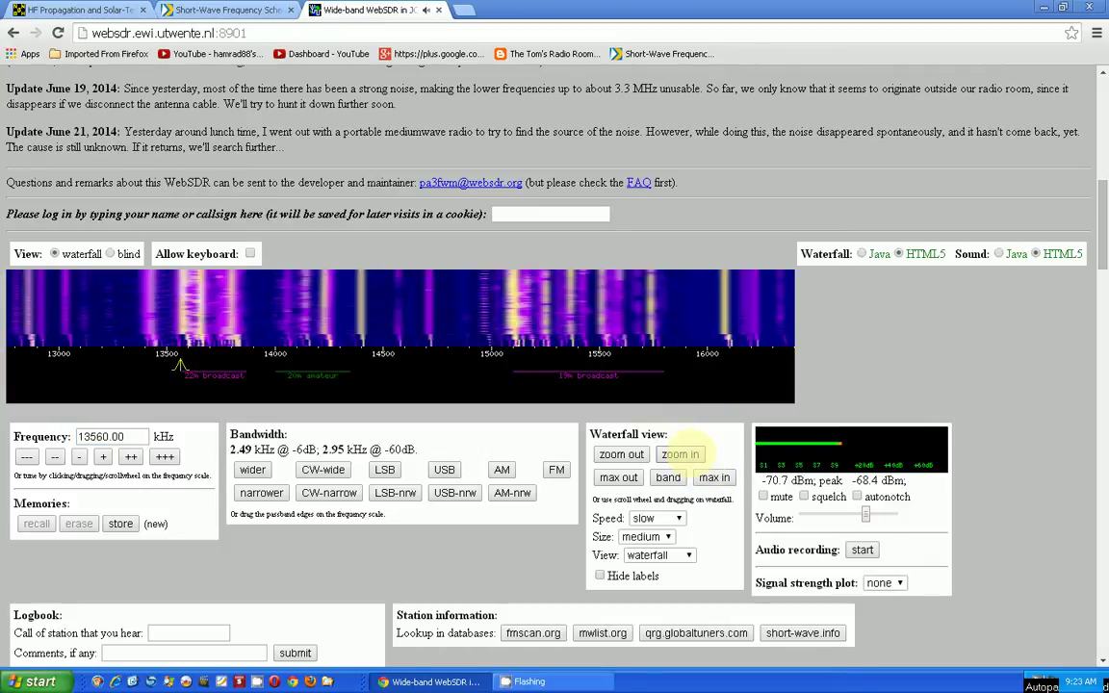
click(680, 454)
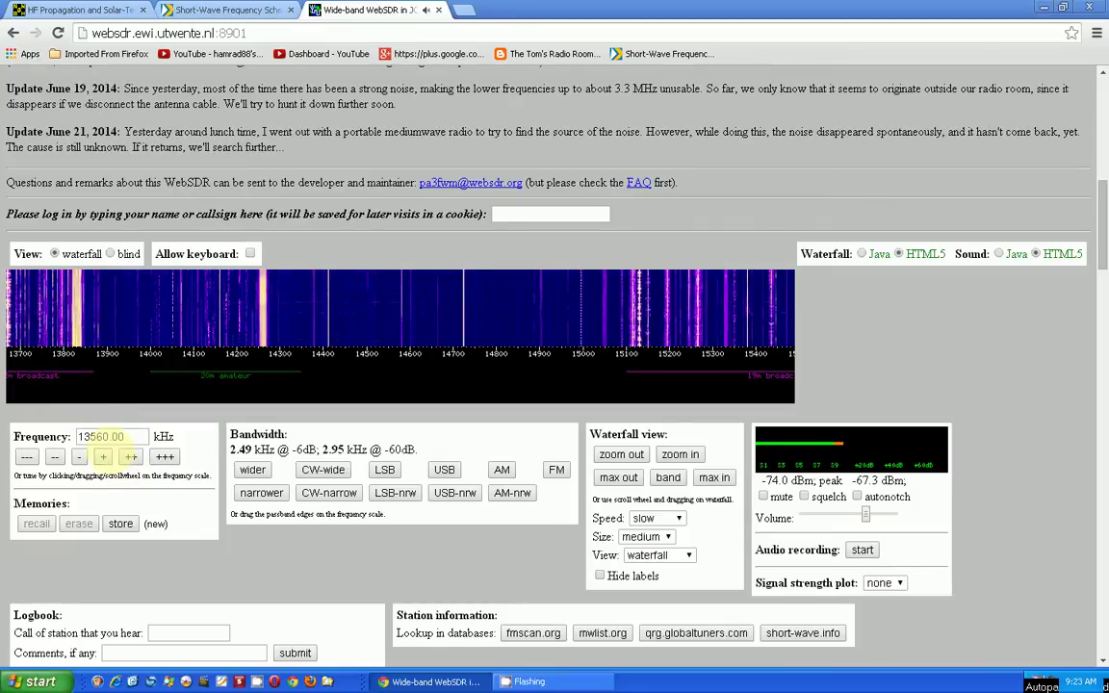
Tune the receiver to 13800 kHz.
click(104, 437)
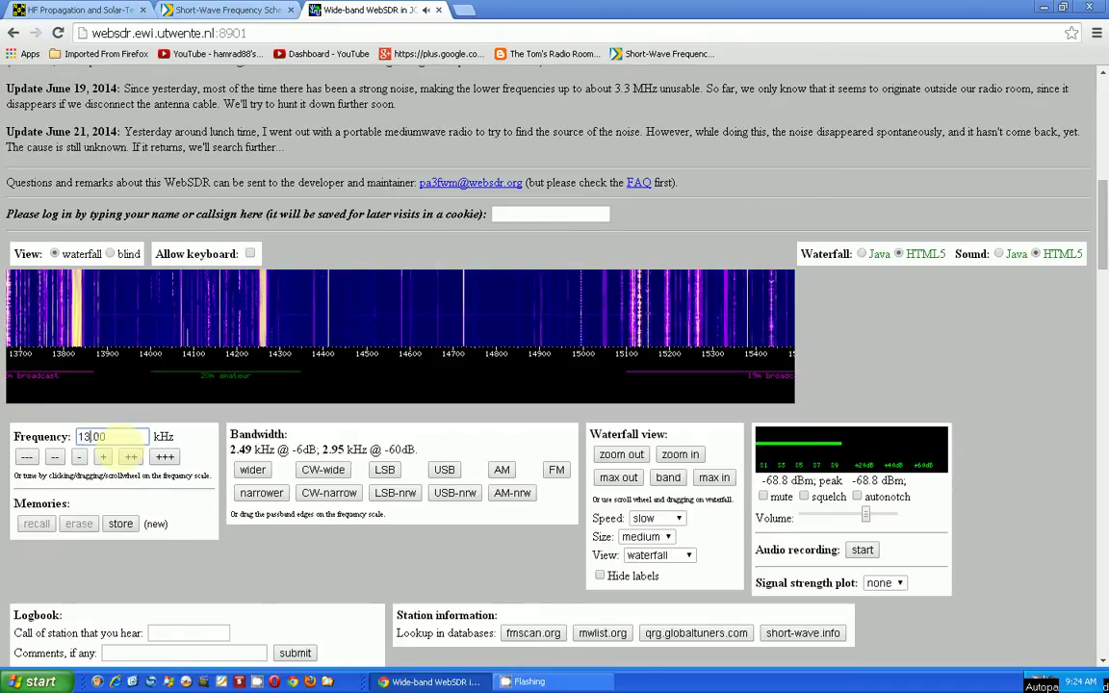
key(Delete)
key(Delete)
text(800)
key(Return)
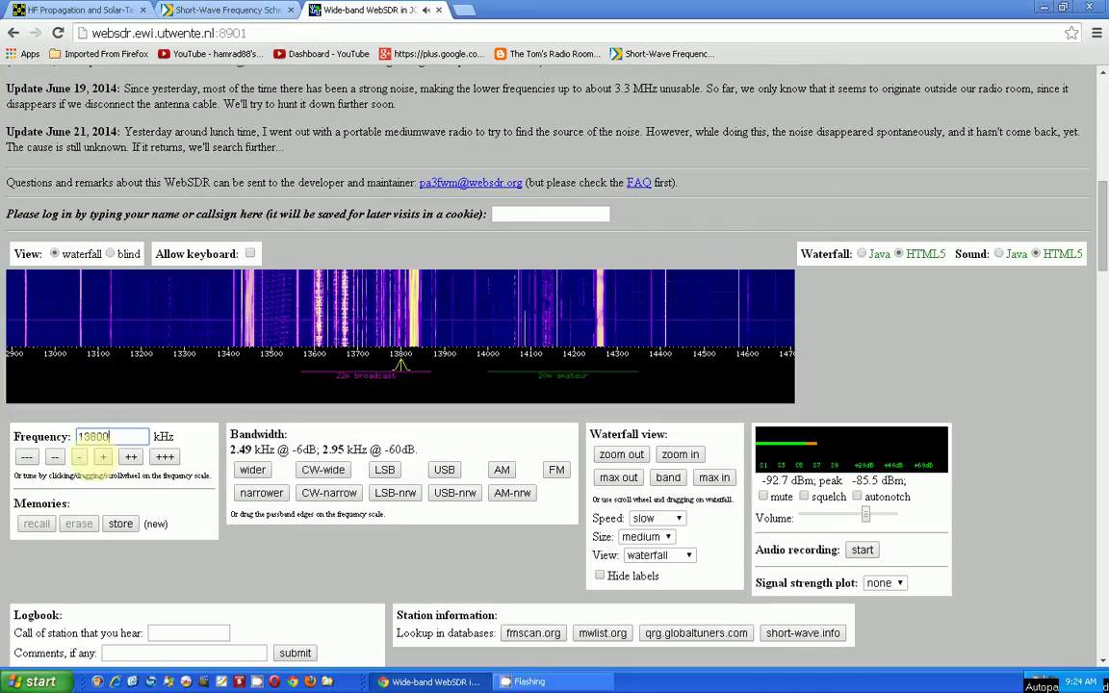
Step the receiver's frequency upward to the strong signal at 13828.64 kHz.
text(.11)
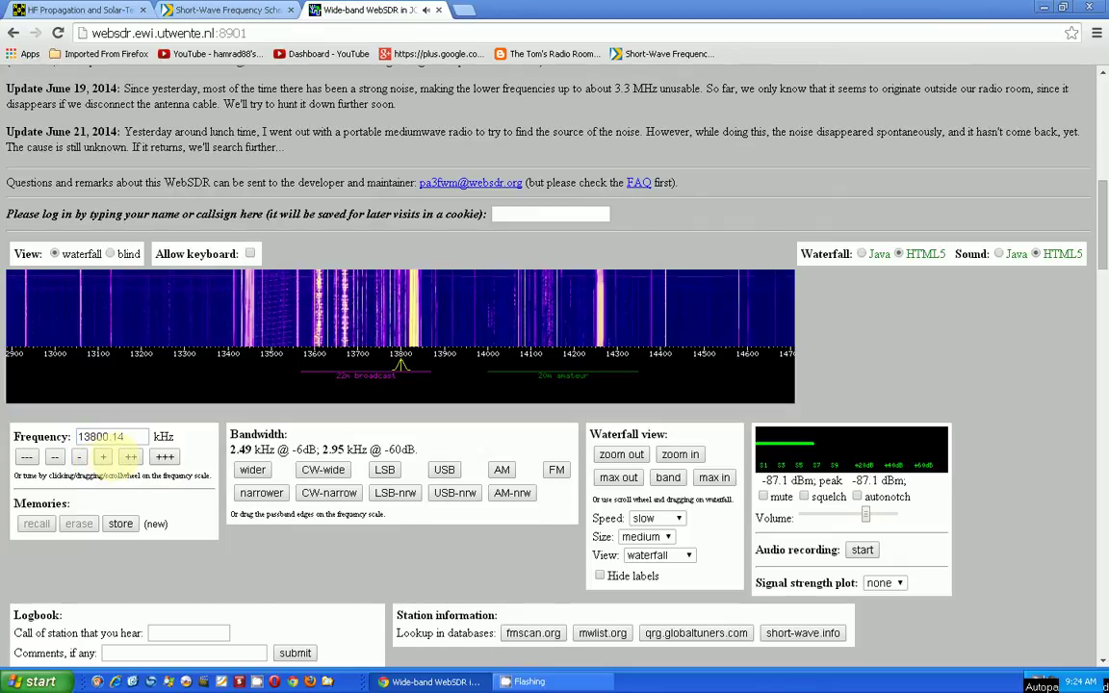
click(102, 456)
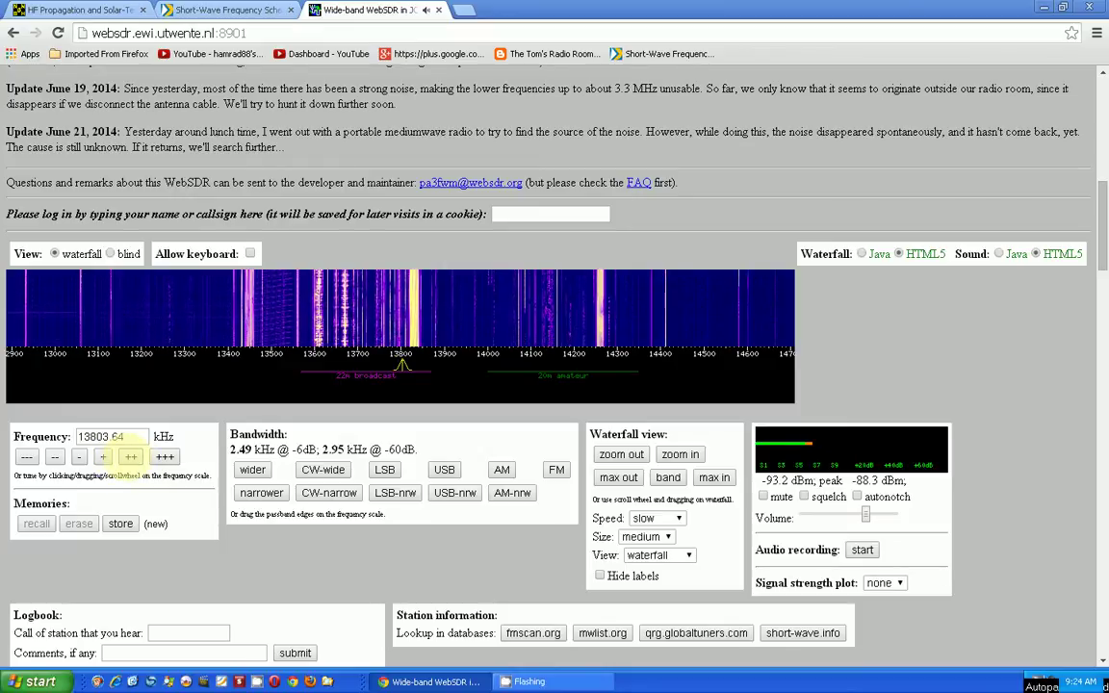
click(401, 367)
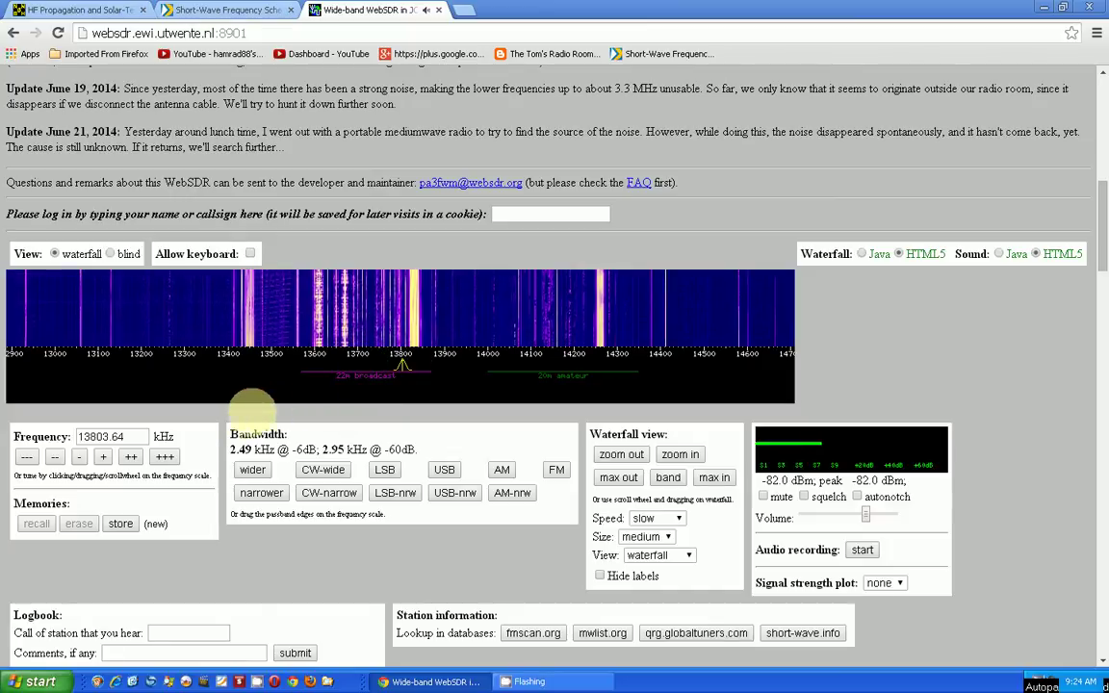
click(163, 456)
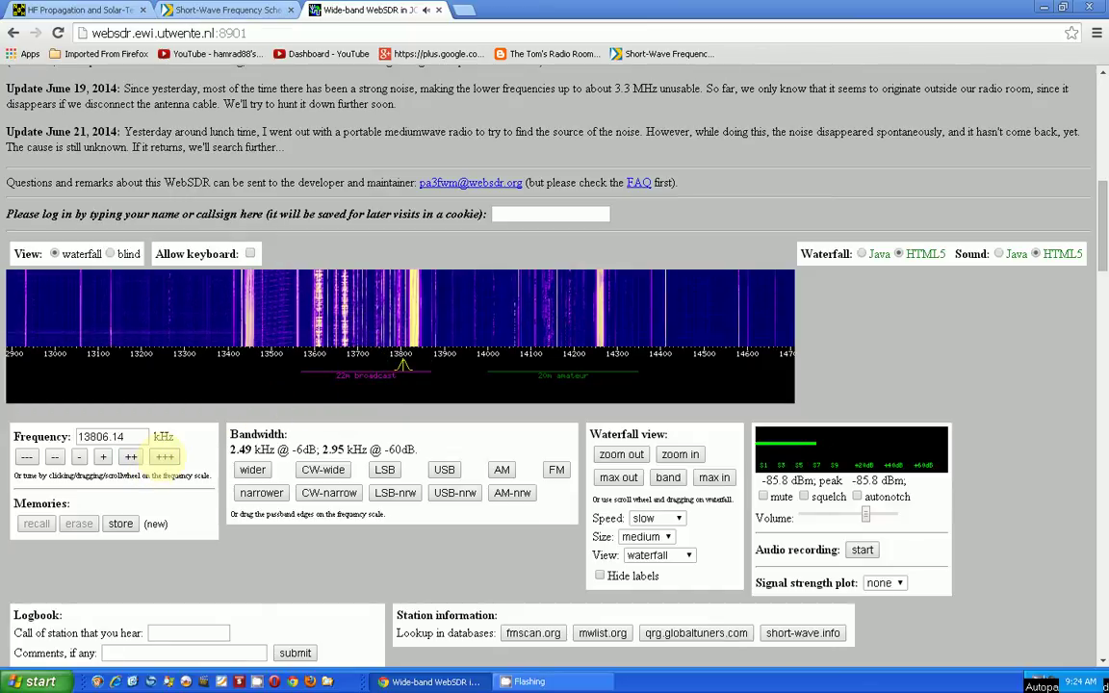
click(164, 457)
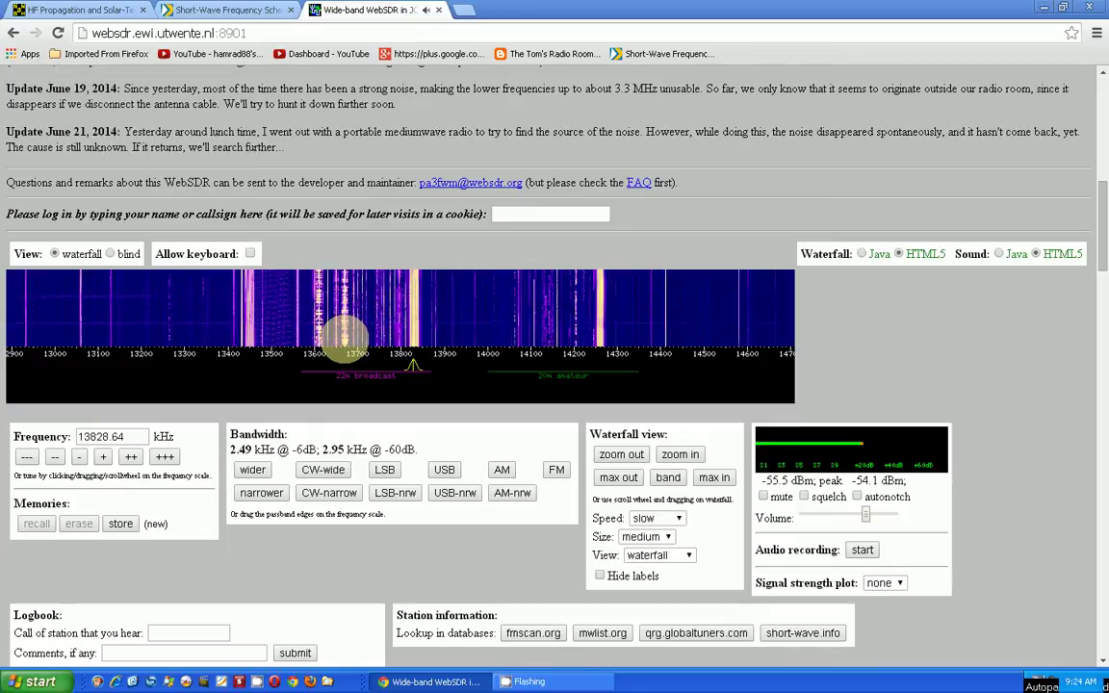
Allow keyboard control of the receiver and tune it to 13700 kHz.
click(250, 254)
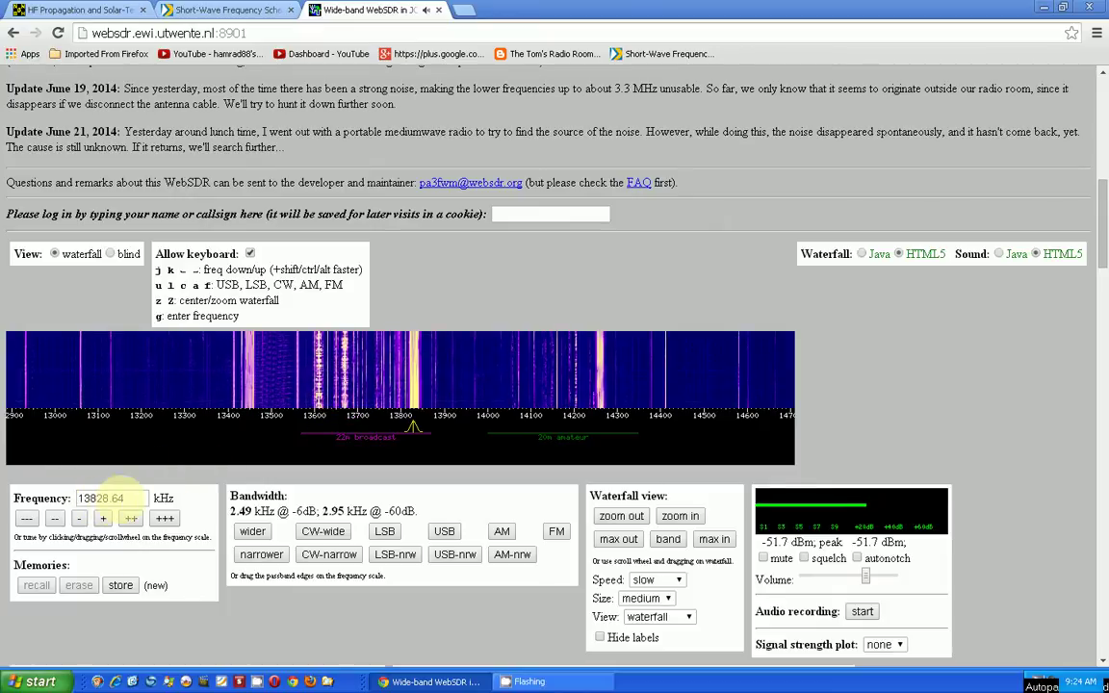
click(125, 498)
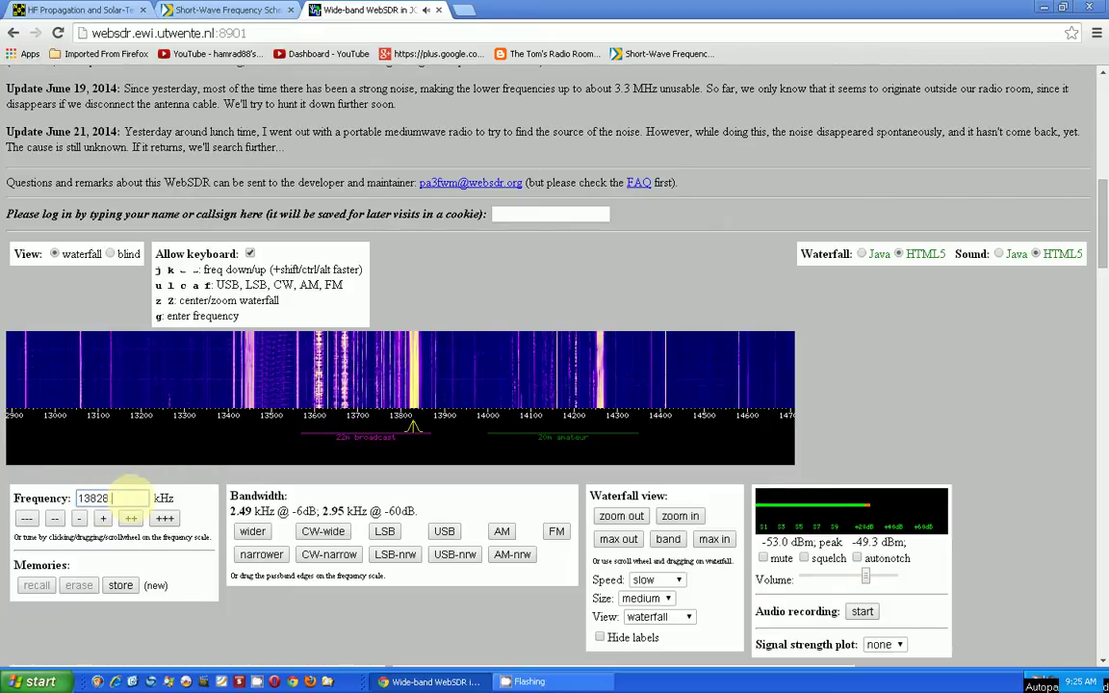
text(700)
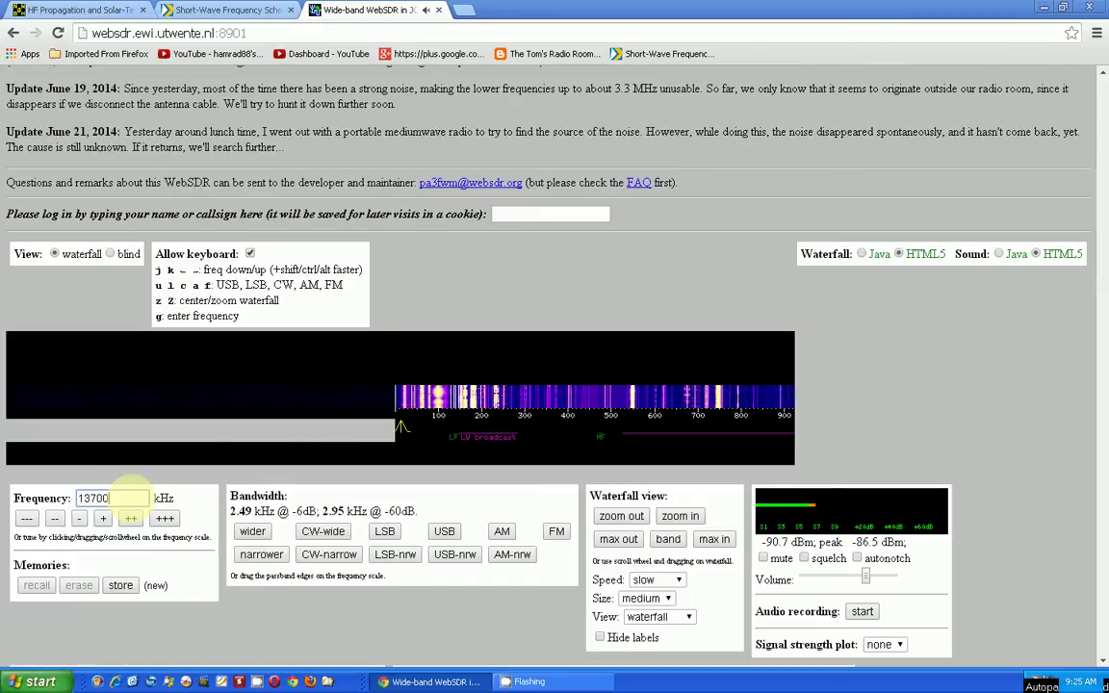
key(Return)
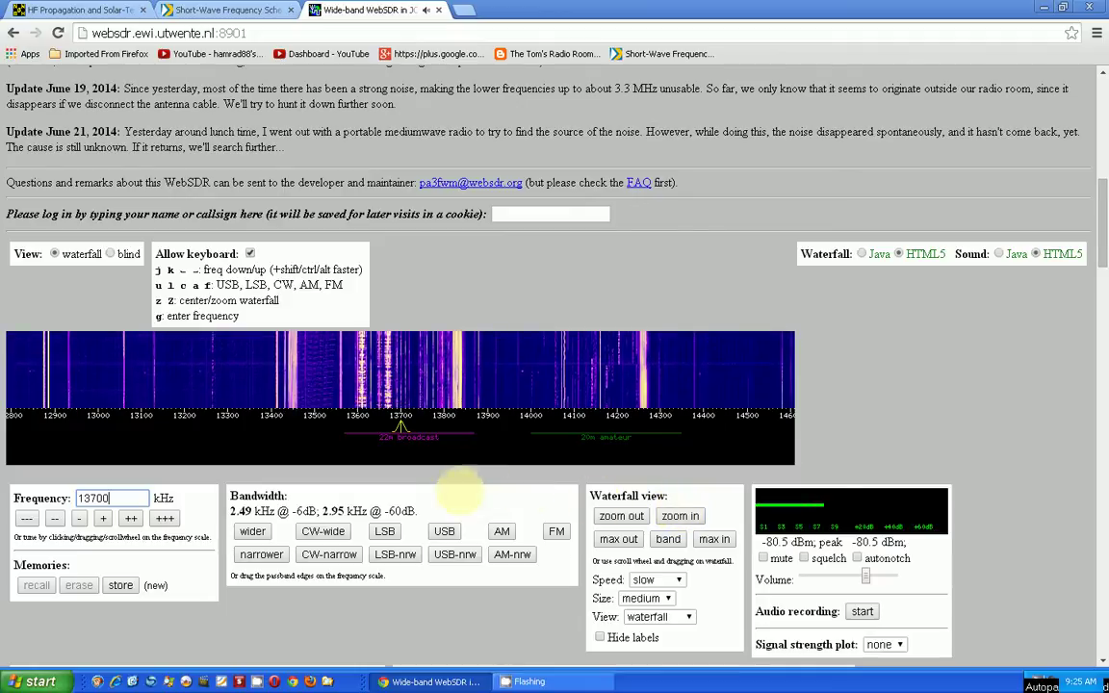
Step the receiver's frequency down through the 22 m broadcast band to the signal near 13649.50 kHz.
click(79, 519)
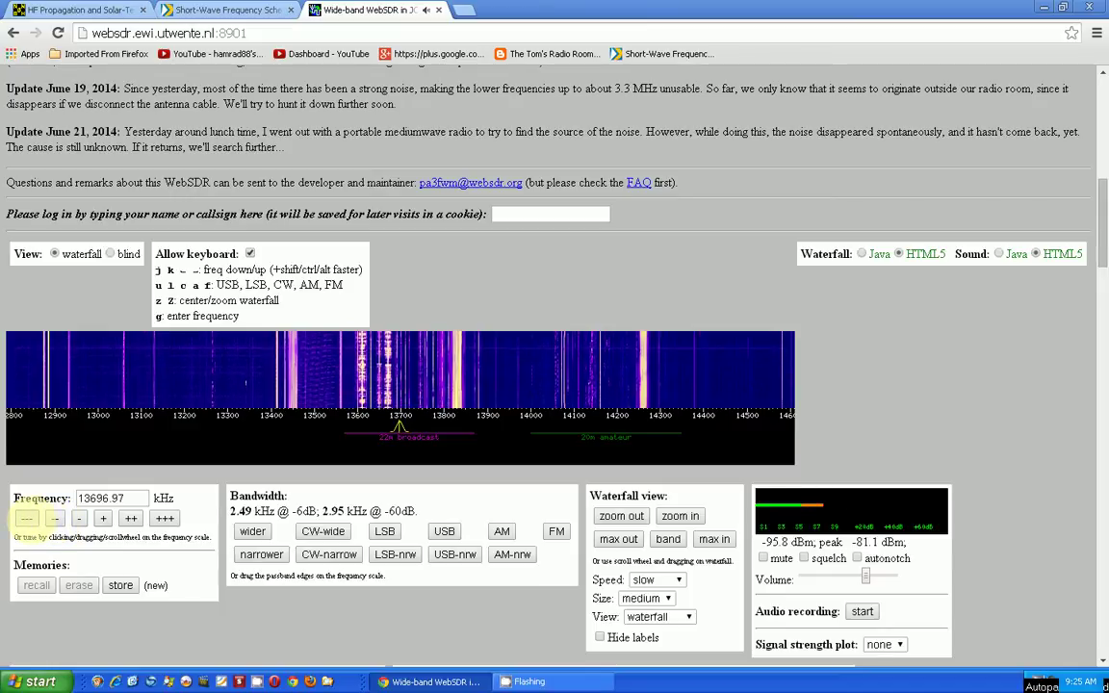
click(26, 520)
click(26, 520)
click(26, 520)
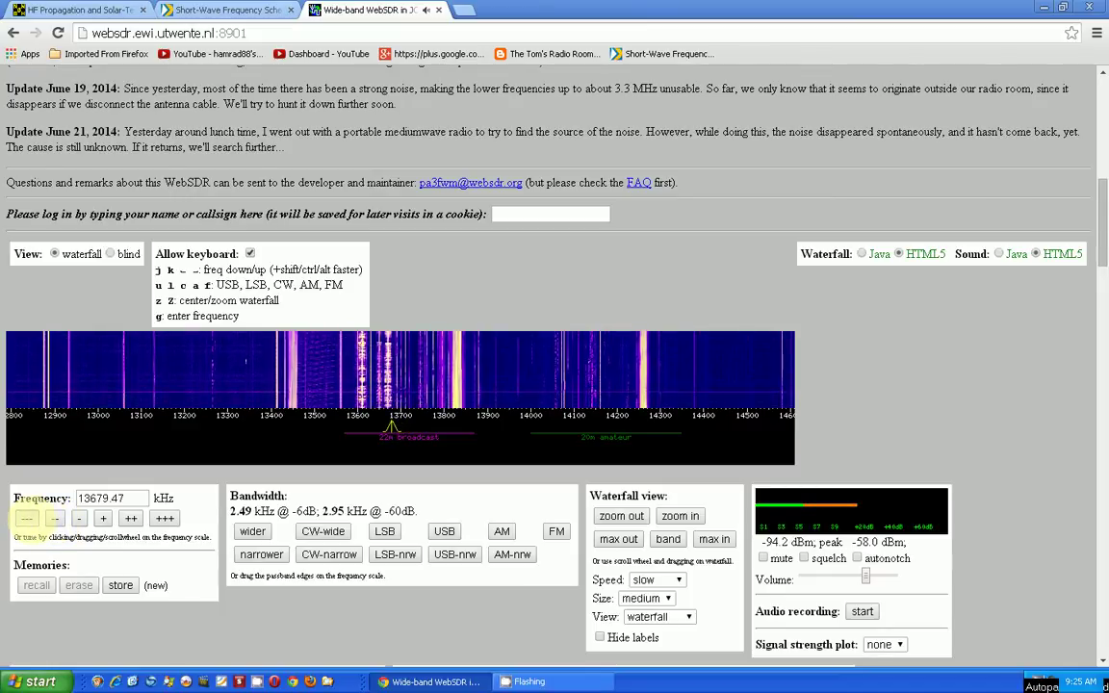
click(26, 520)
click(26, 520)
click(26, 520)
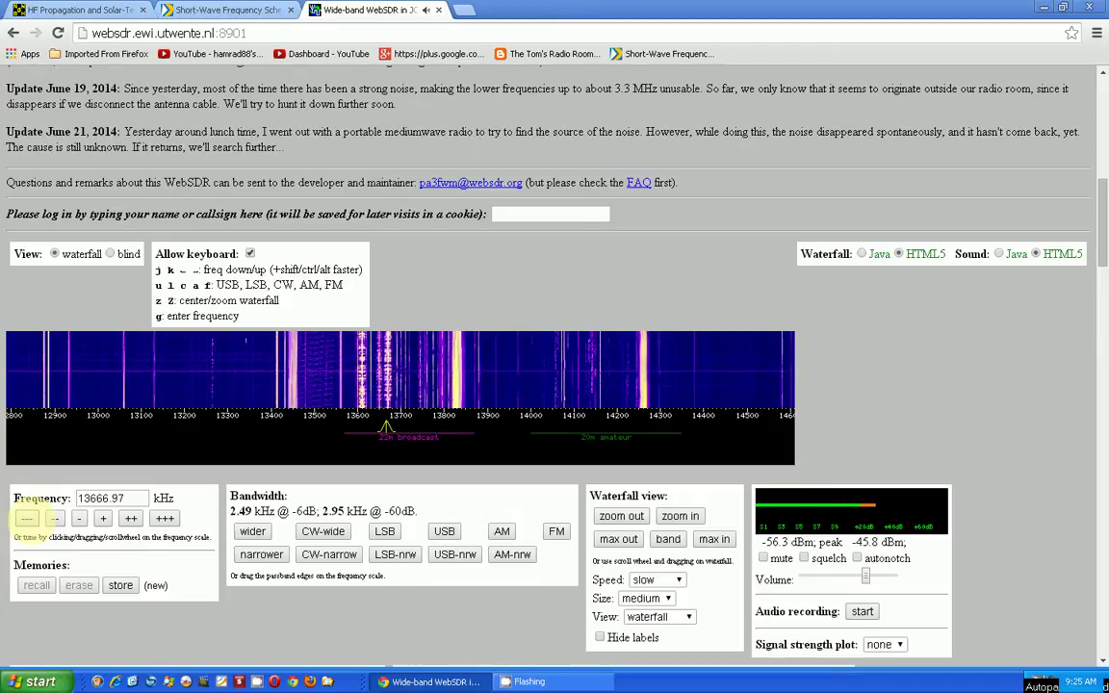
click(26, 520)
click(26, 520)
click(26, 520)
click(26, 520)
click(26, 521)
click(26, 520)
click(26, 520)
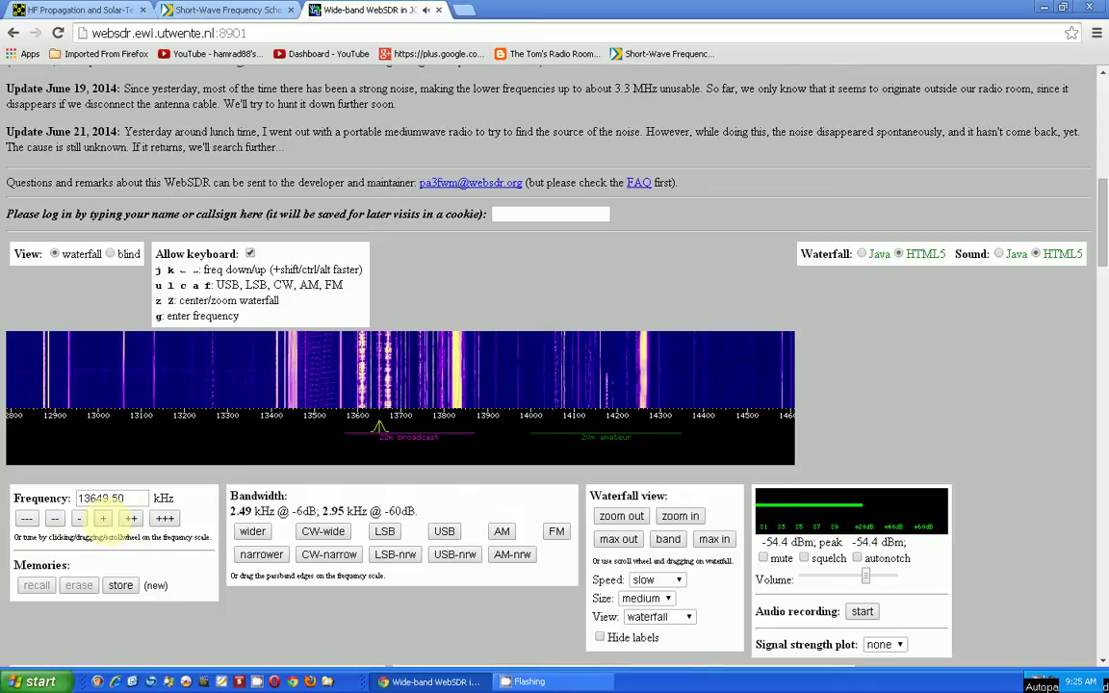
Fine-tune the receiver upward in the smallest steps to about 13649.93 kHz.
click(102, 520)
click(102, 520)
click(102, 520)
click(102, 520)
click(102, 520)
click(102, 520)
click(102, 520)
click(102, 520)
click(102, 520)
click(102, 520)
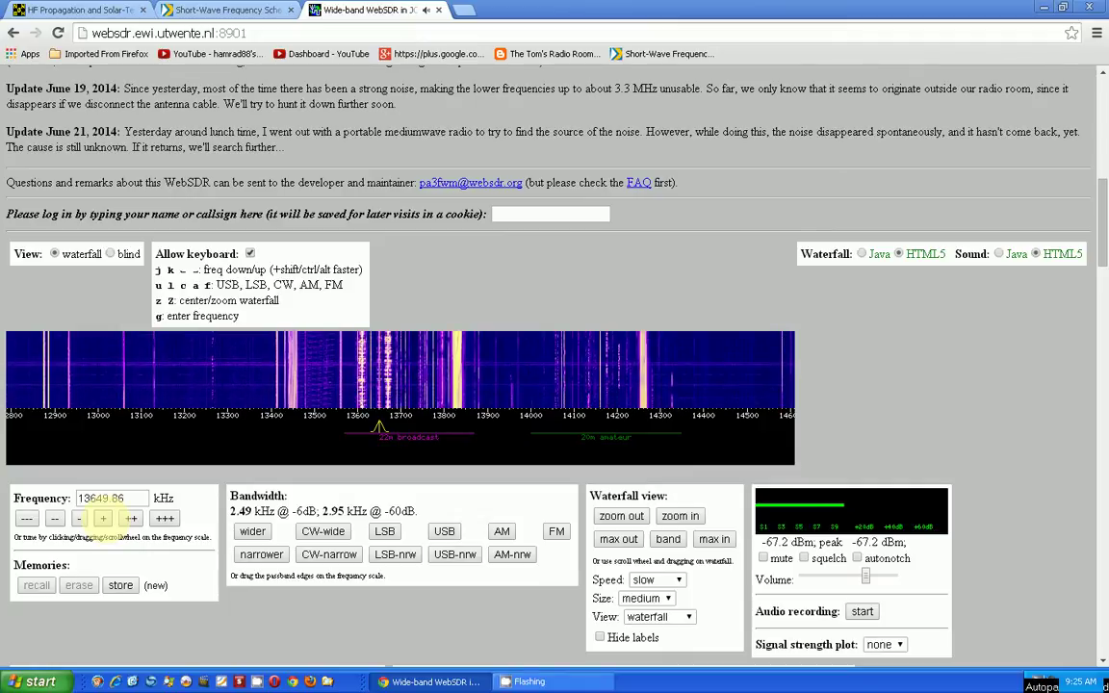
click(102, 520)
click(102, 520)
click(102, 520)
click(103, 520)
click(102, 520)
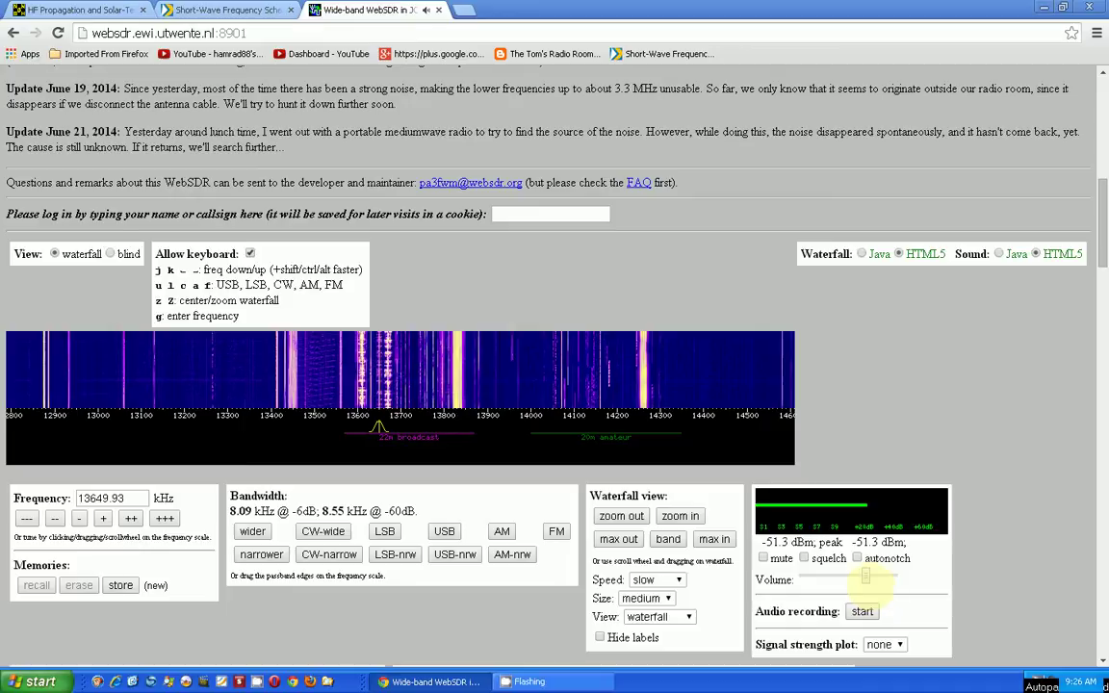
Lower the receiver's volume and set the signal strength plot to fast.
drag(868, 575, 836, 576)
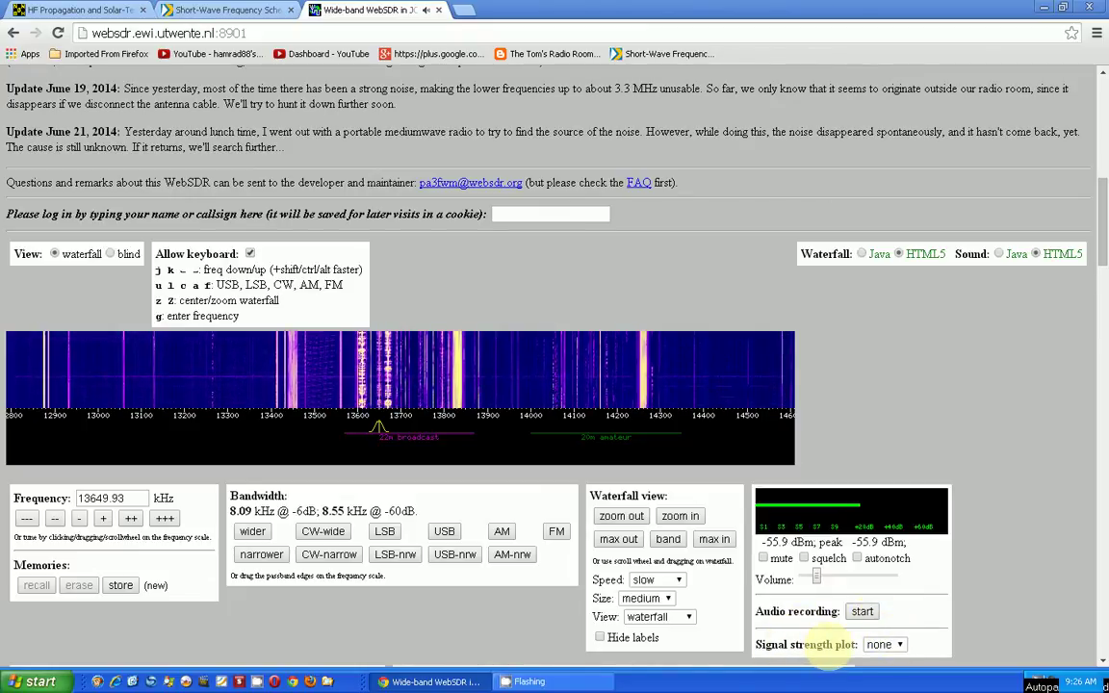
click(896, 645)
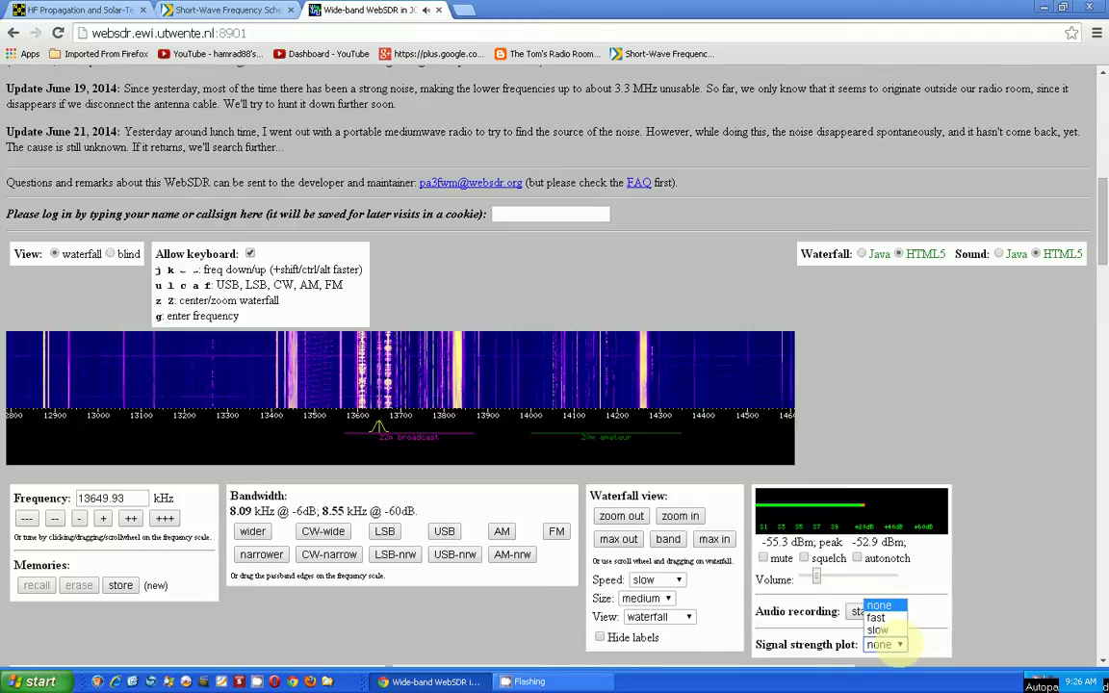
click(881, 617)
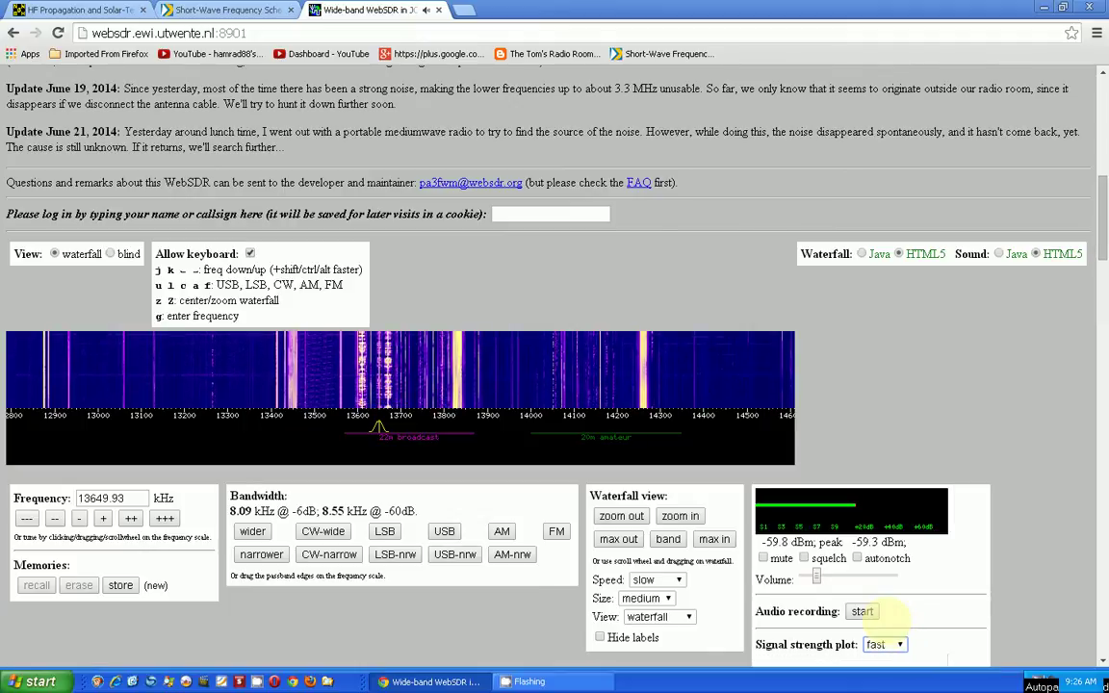
Examine the tuned signal's fast signal strength plot together with the receiver's waterfall and logbook area.
scroll(928, 482, down, 2)
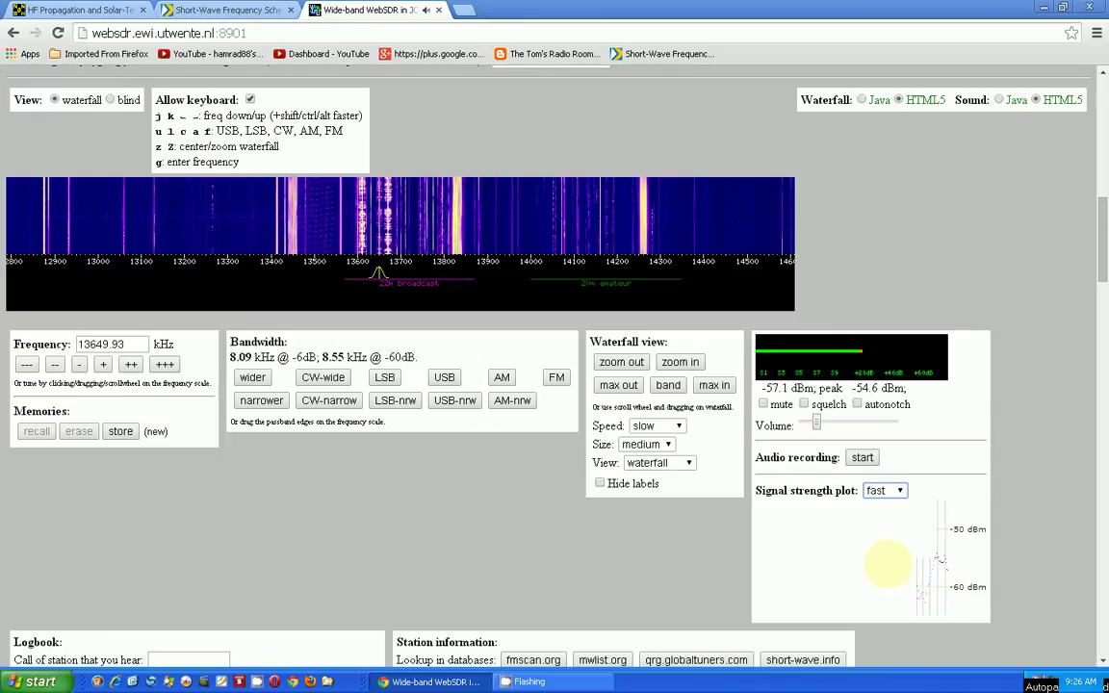
scroll(882, 566, down, 1)
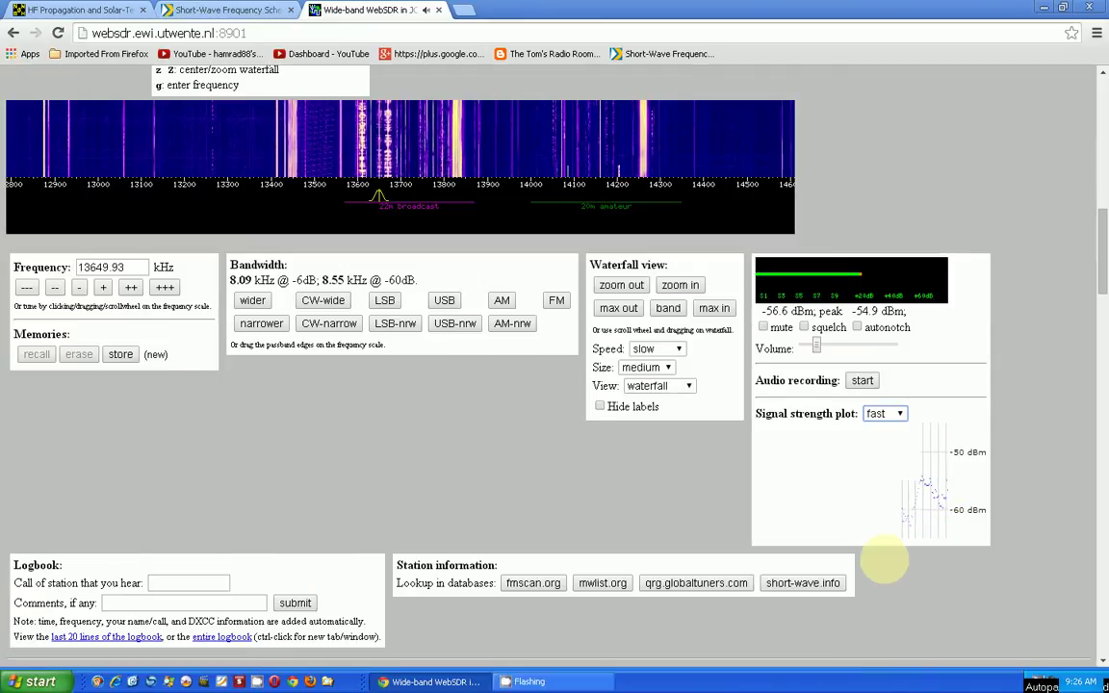
scroll(884, 560, down, 1)
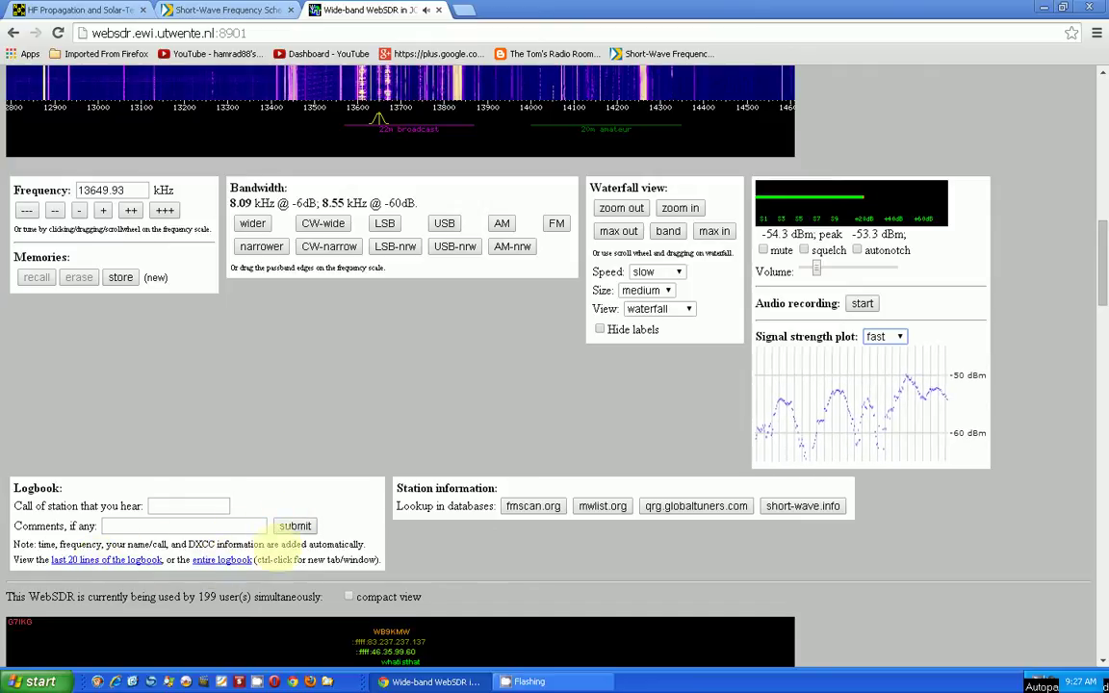
scroll(266, 478, up, 3)
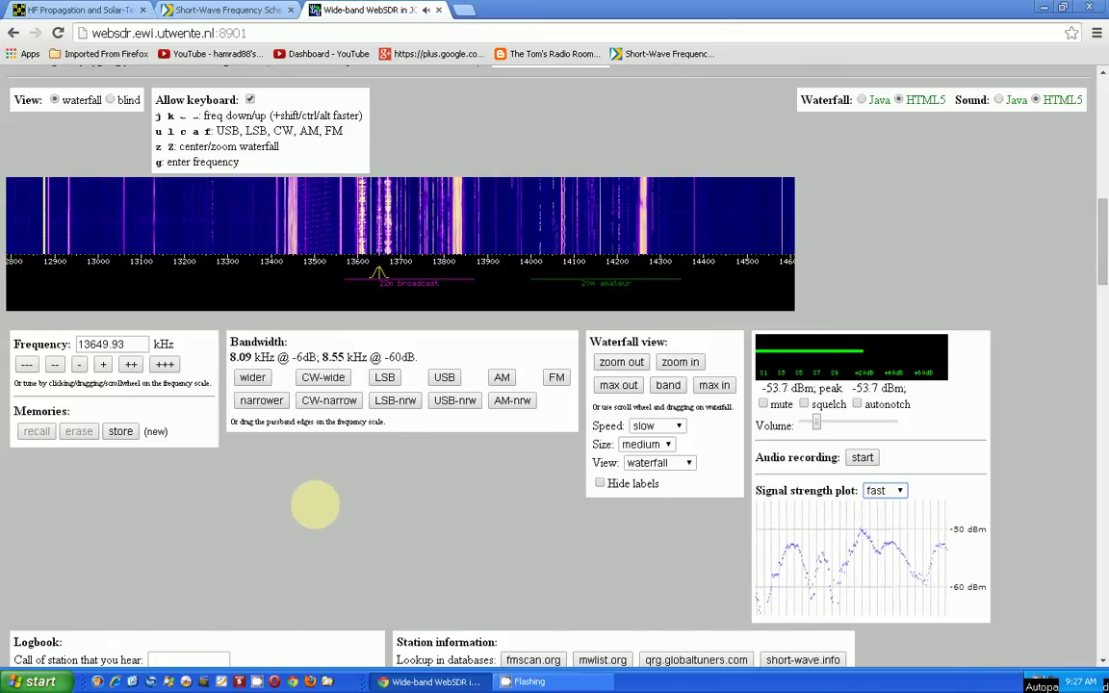
scroll(315, 505, up, 3)
scroll(315, 498, down, 3)
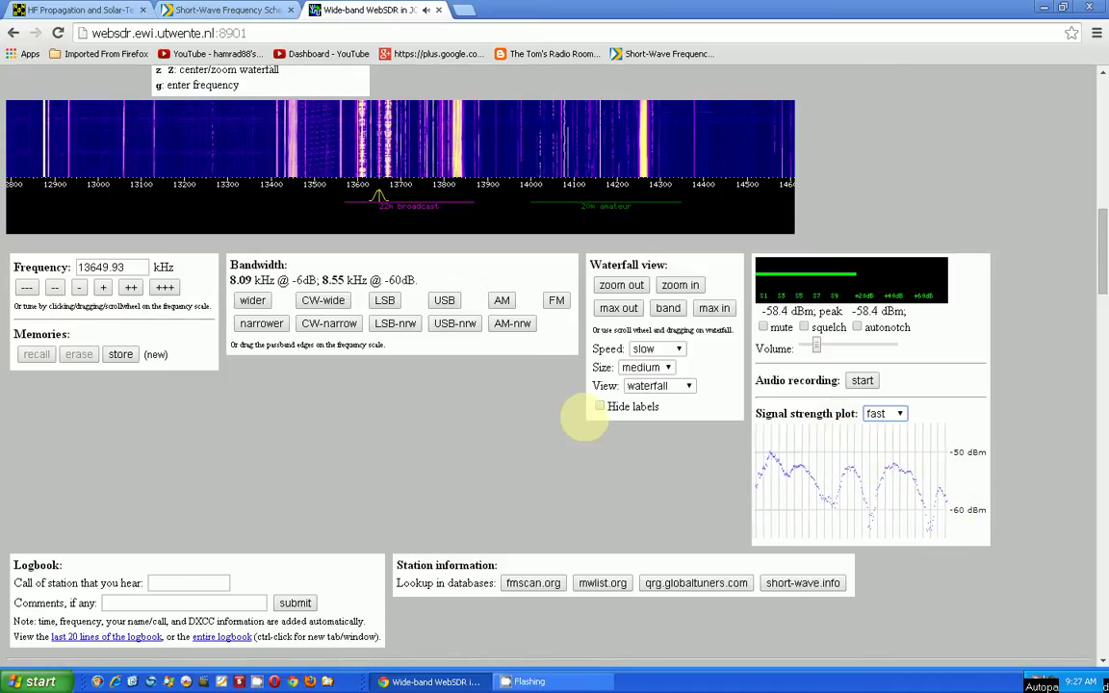
Set the size of the receiver's waterfall display to large.
scroll(486, 397, up, 1)
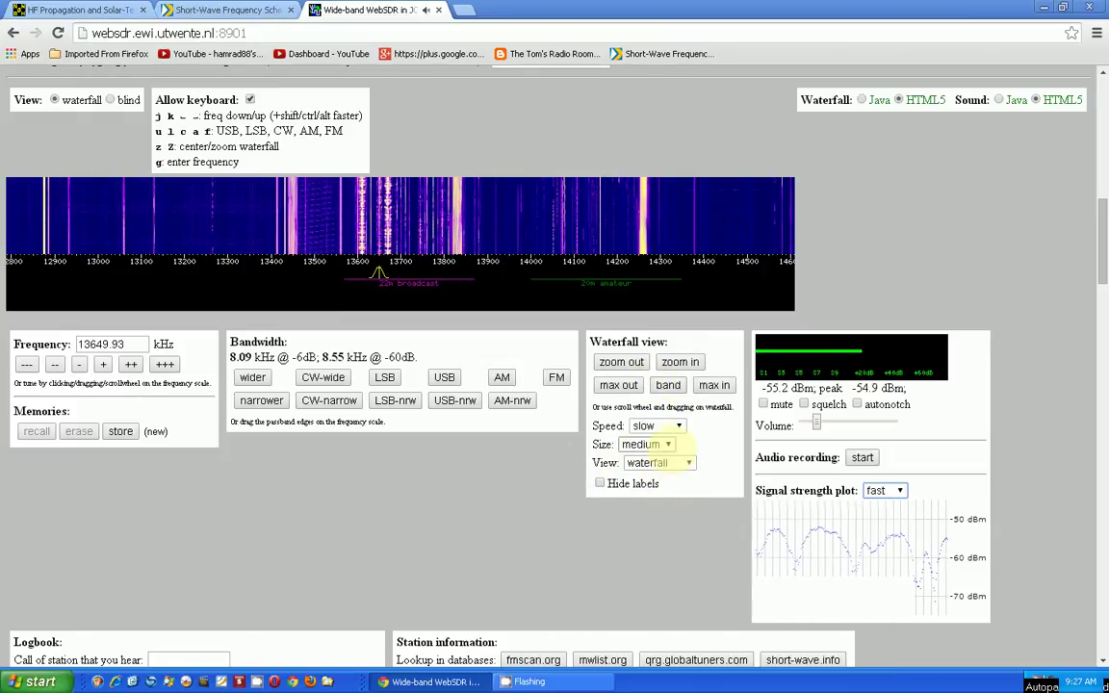
click(665, 445)
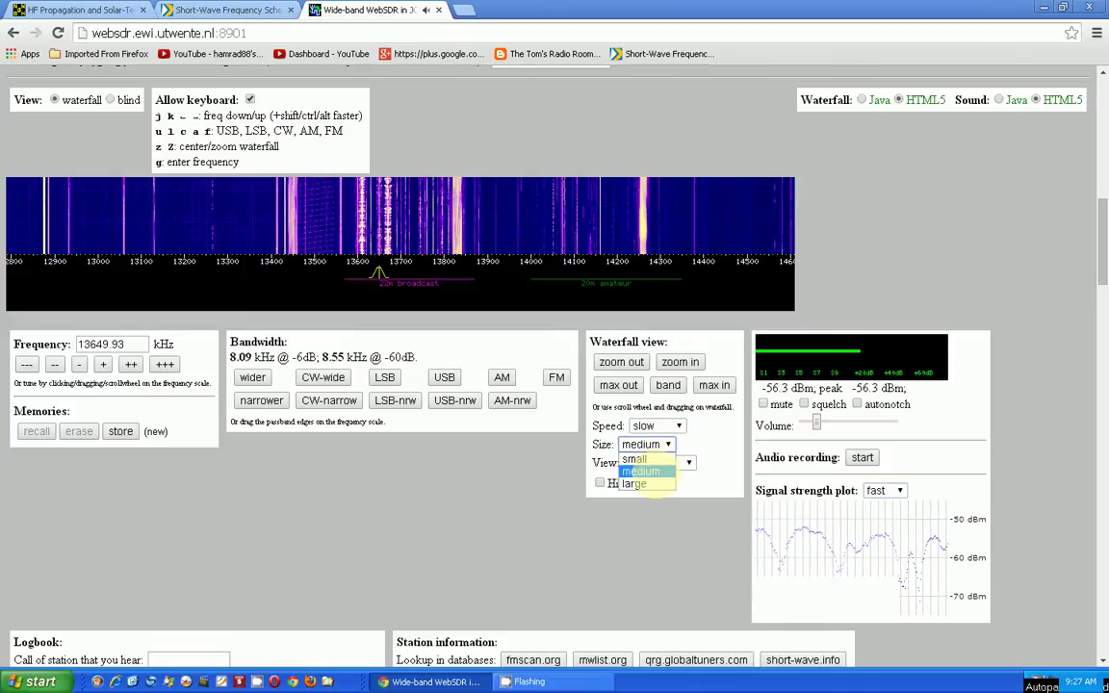
click(654, 485)
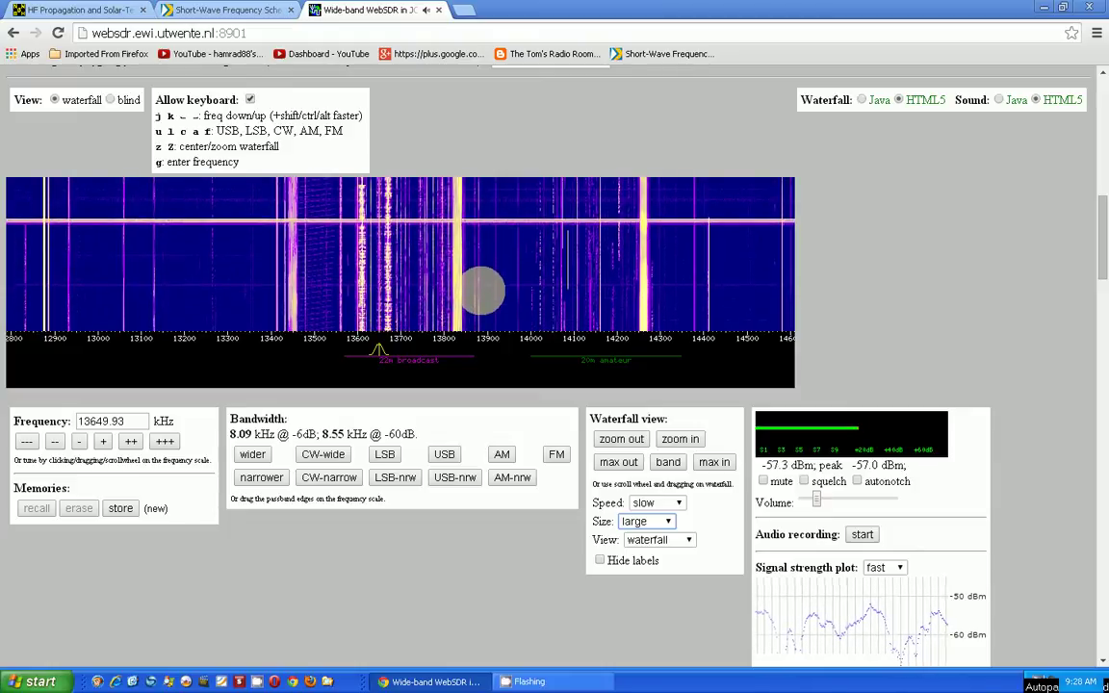
Zoom the waterfall in around 13870 kHz, at the upper end of the 22 m broadcast band, to read the station labels.
scroll(483, 262, up, 3)
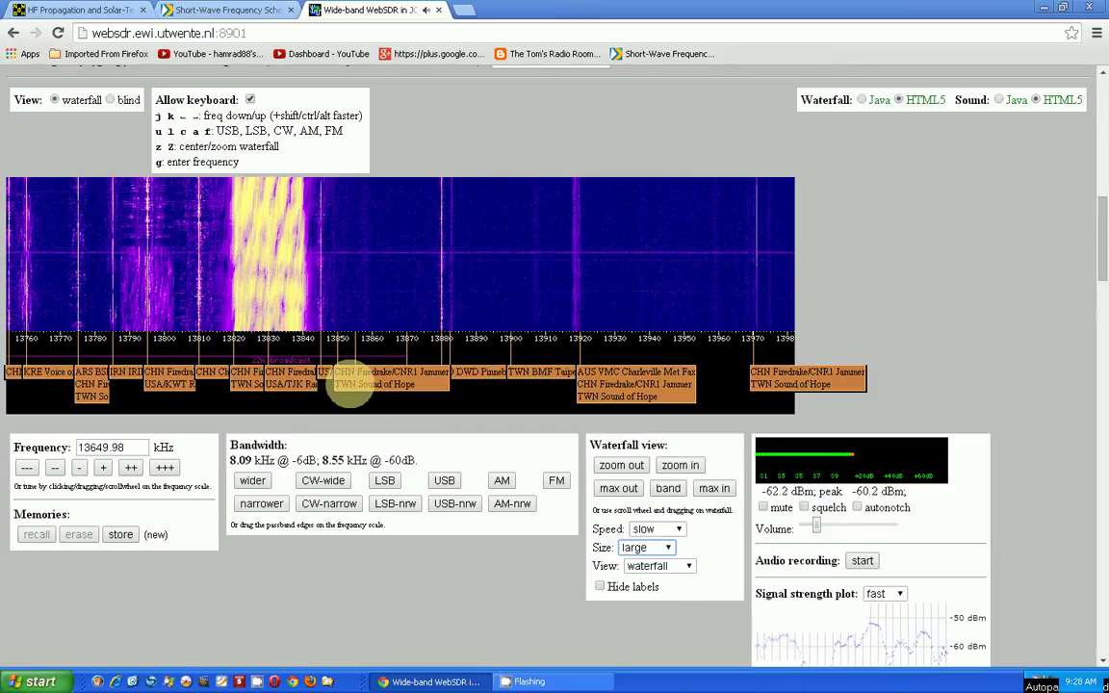
click(399, 332)
scroll(400, 333, up, 1)
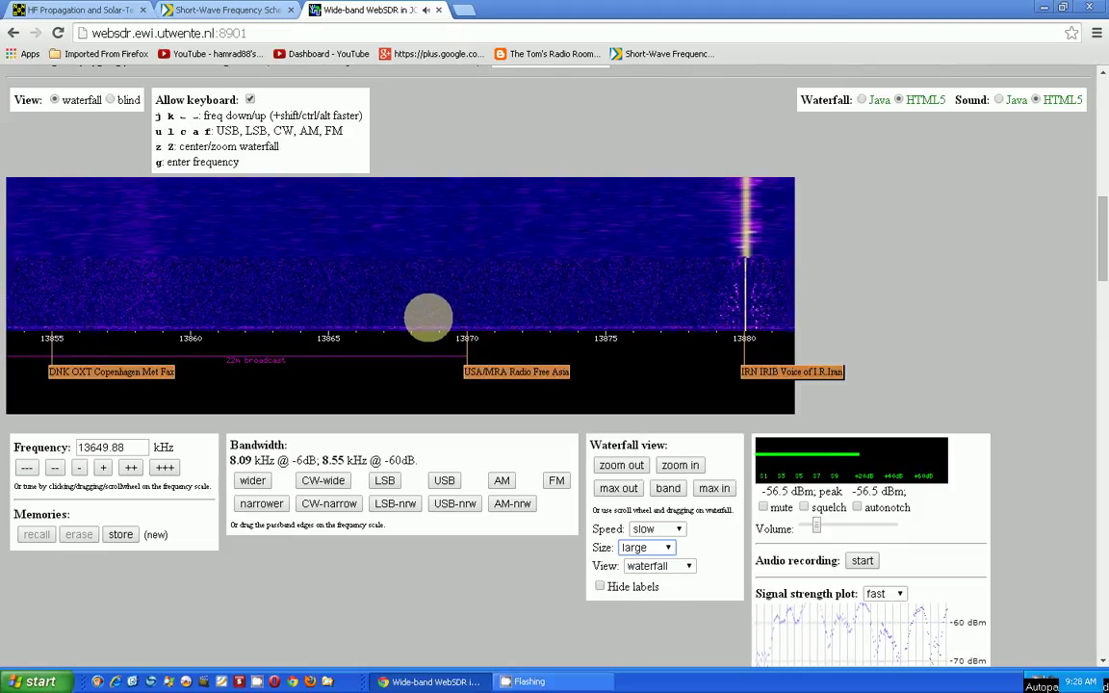
scroll(428, 316, down, 1)
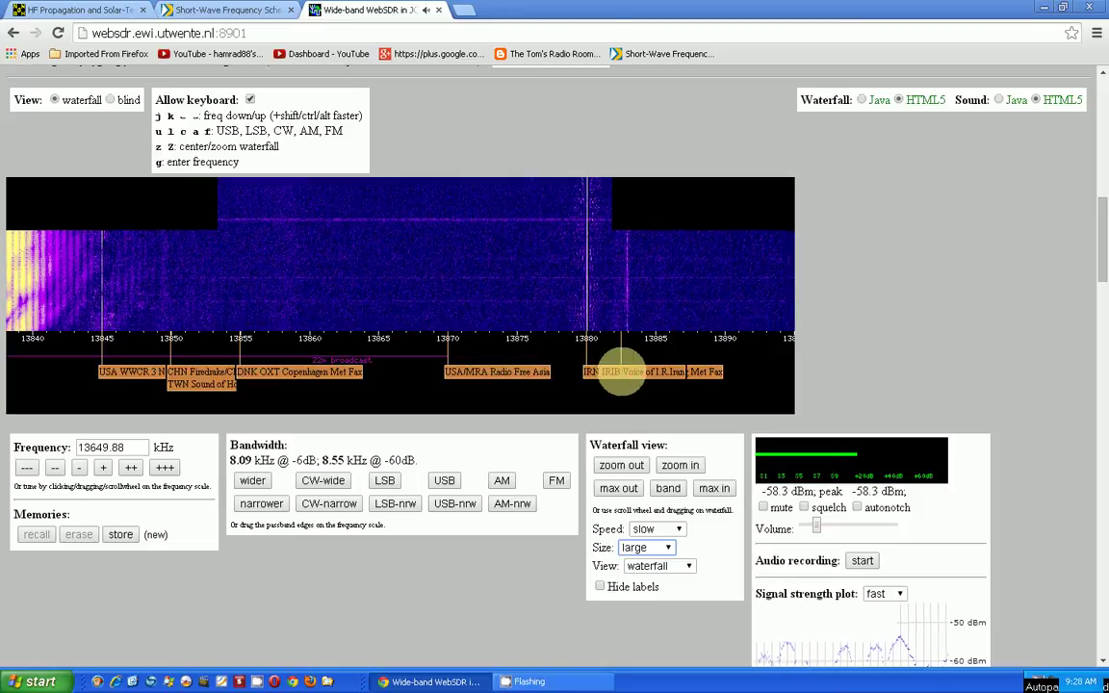
Move the waterfall down the band and tune the receiver to the China Radio Int. station label at 13810 kHz.
drag(221, 335, 382, 309)
drag(252, 285, 427, 285)
drag(274, 287, 419, 281)
click(311, 281)
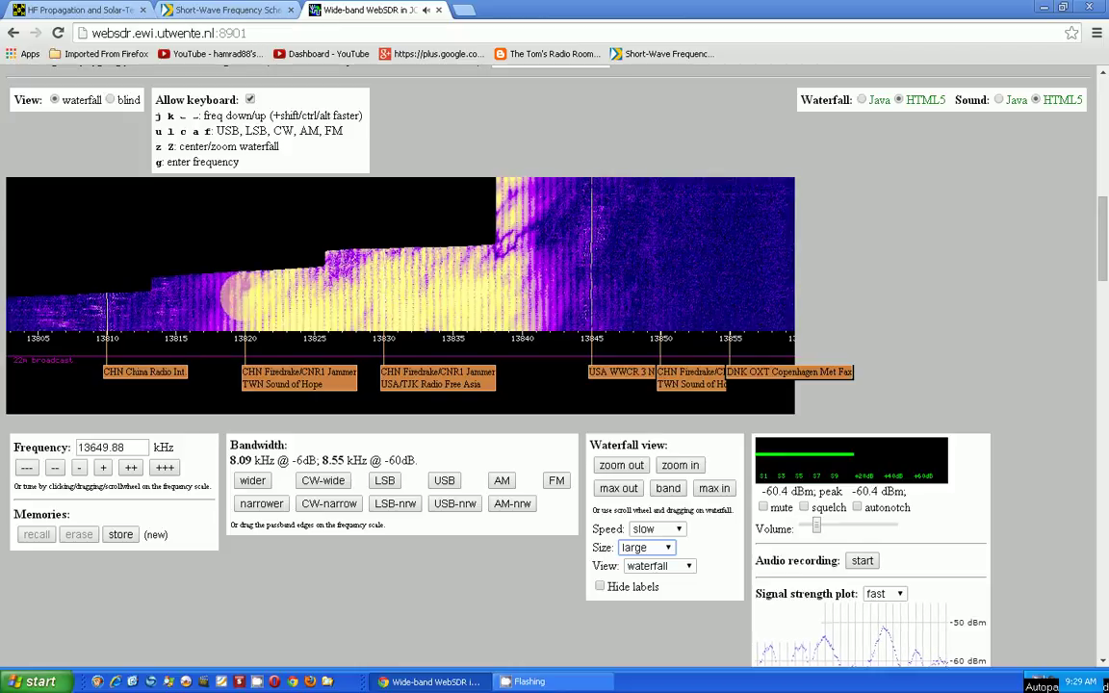
click(178, 367)
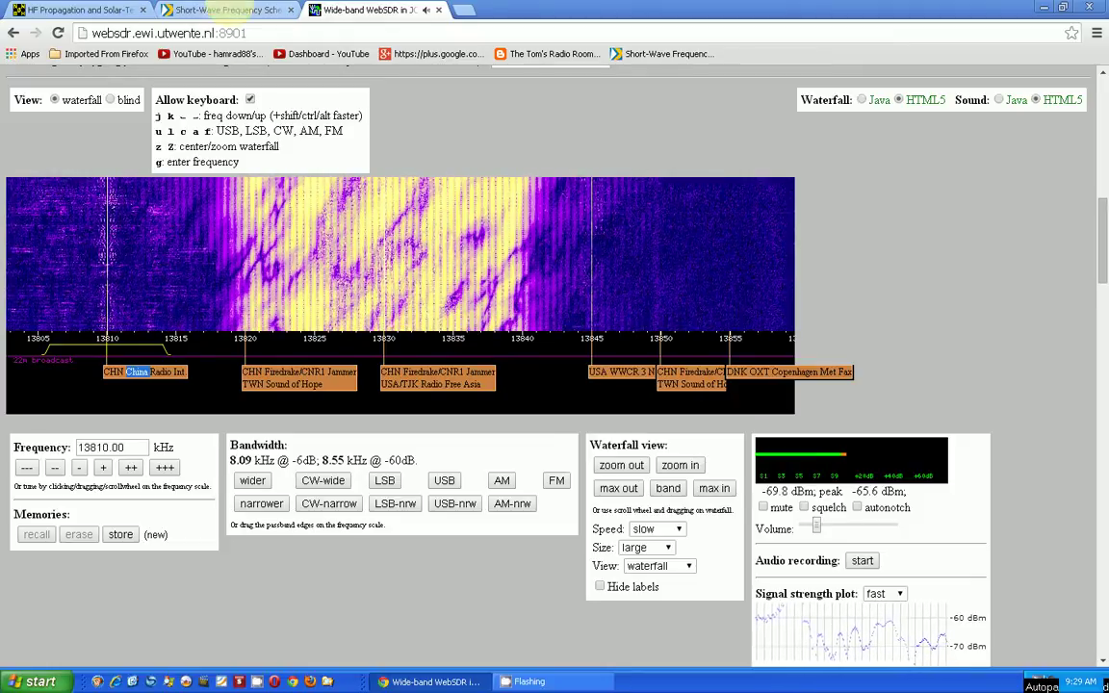
Return to the websdr.org server list and look through all active receivers with their frequency ranges and antennas.
click(12, 33)
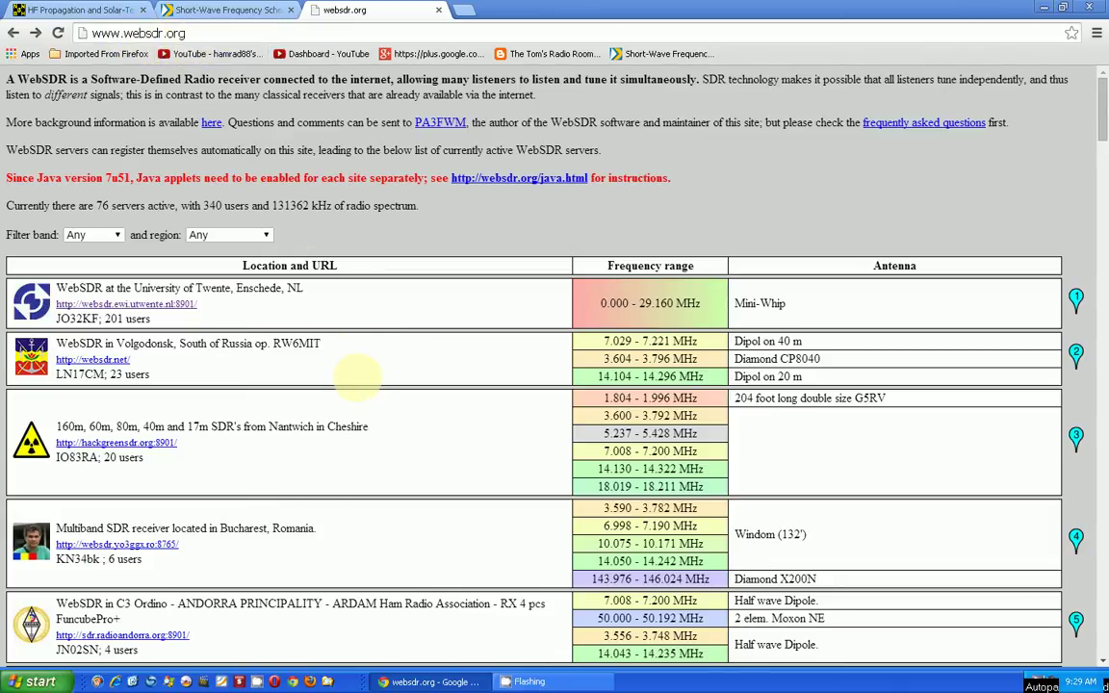
scroll(356, 375, down, 15)
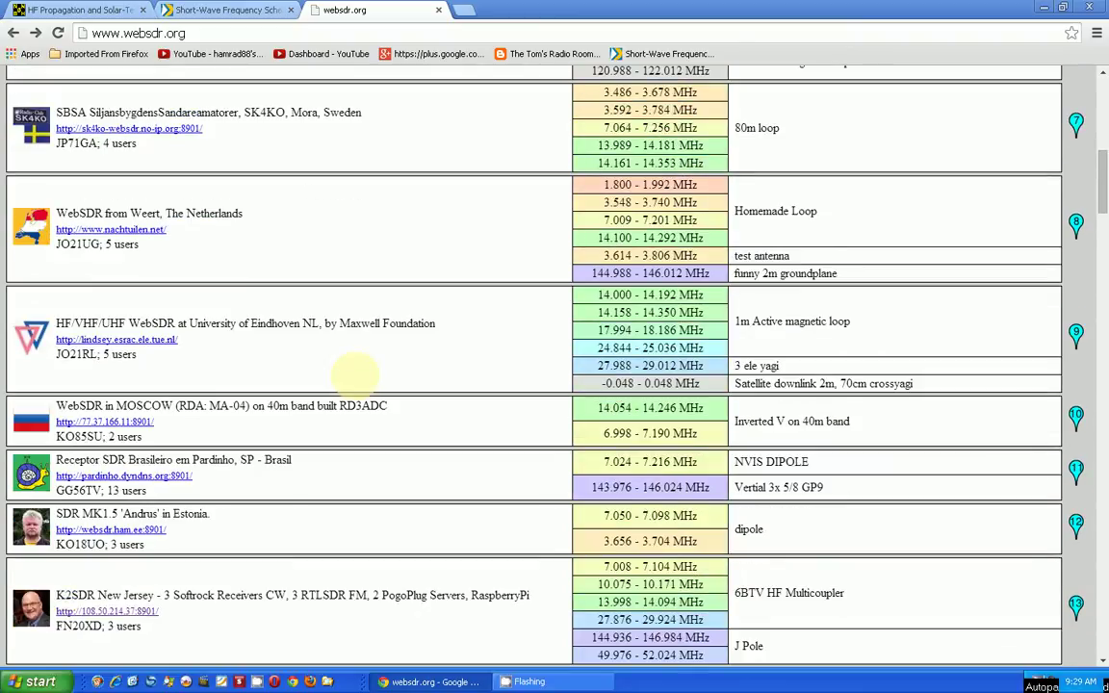
scroll(356, 378, down, 7)
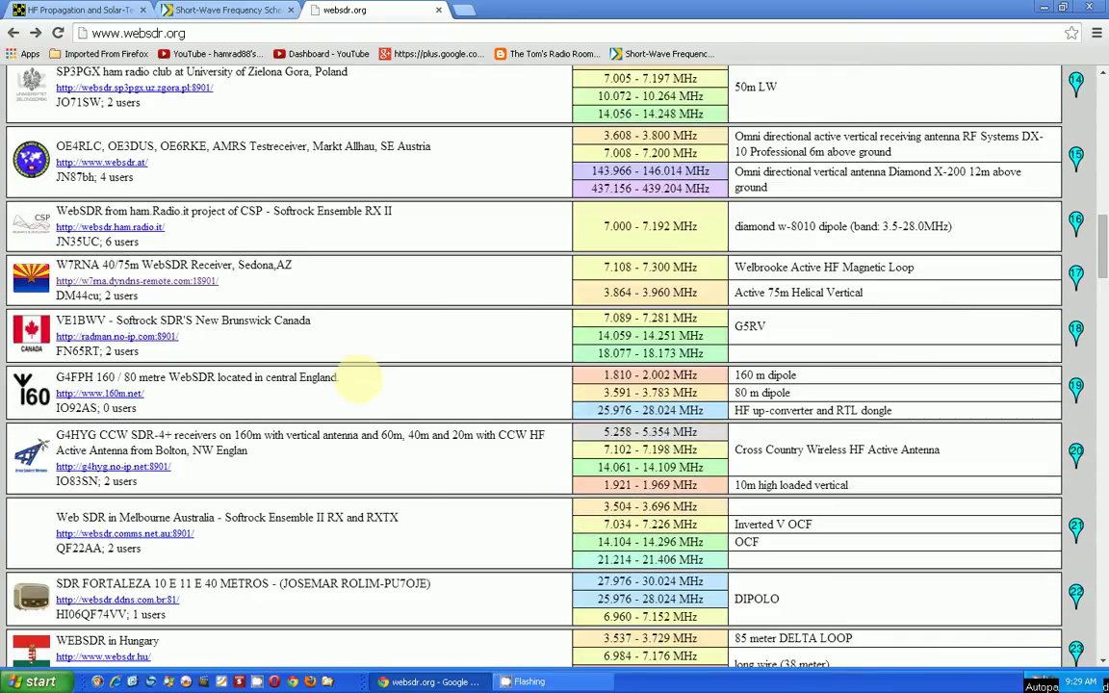
scroll(358, 383, down, 4)
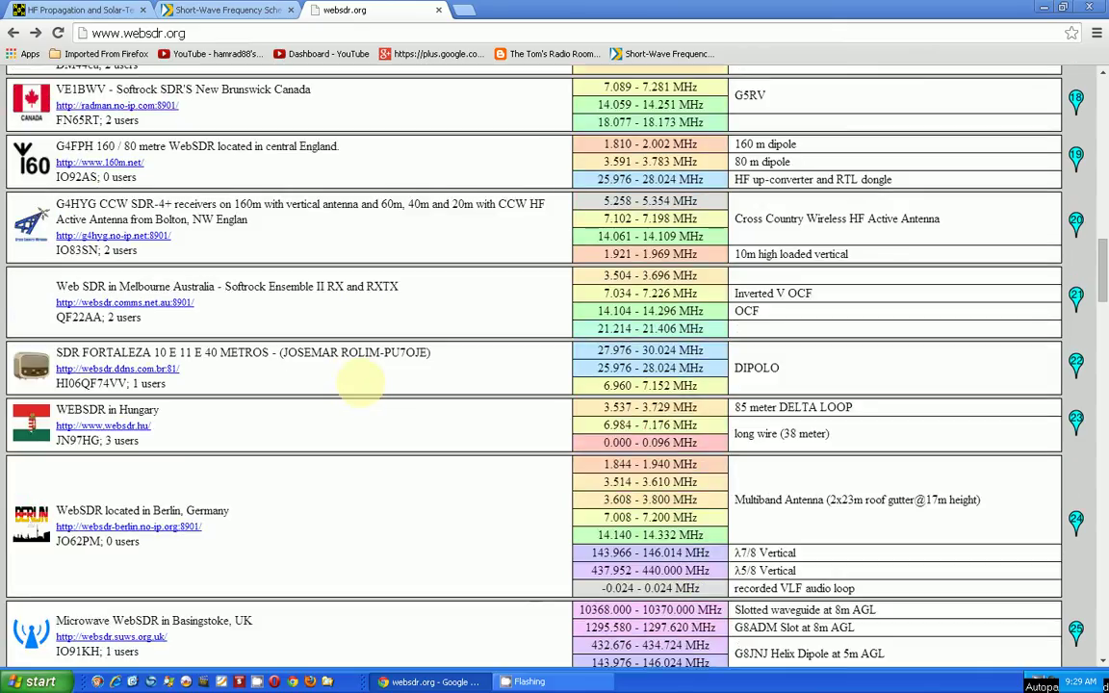
scroll(358, 383, down, 10)
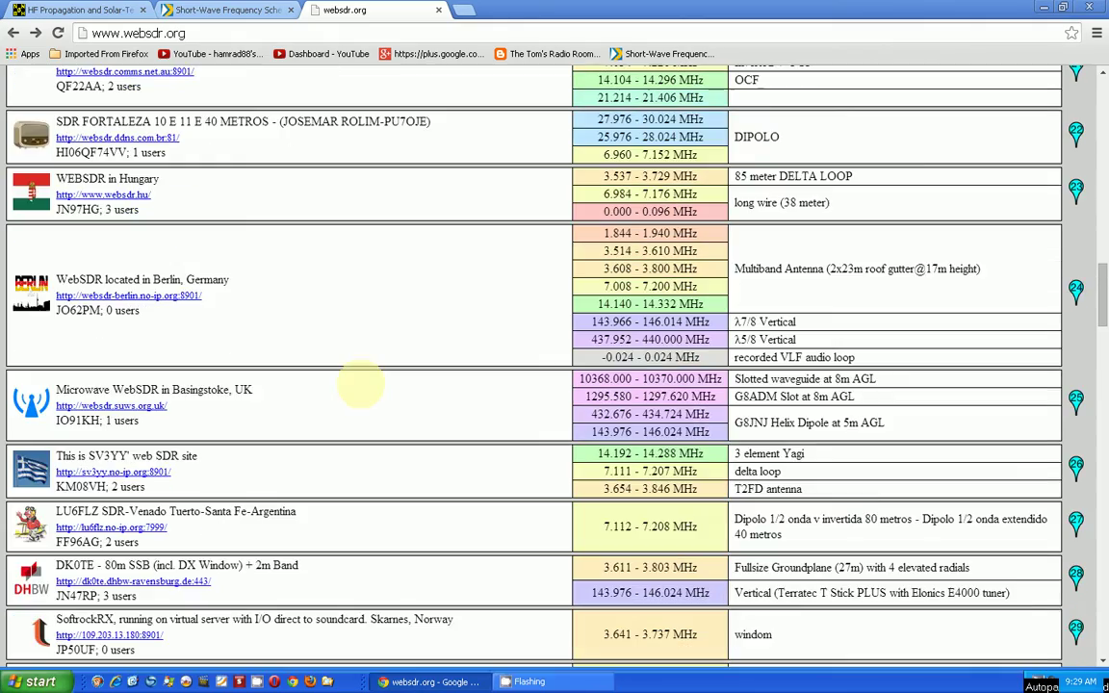
scroll(356, 383, down, 15)
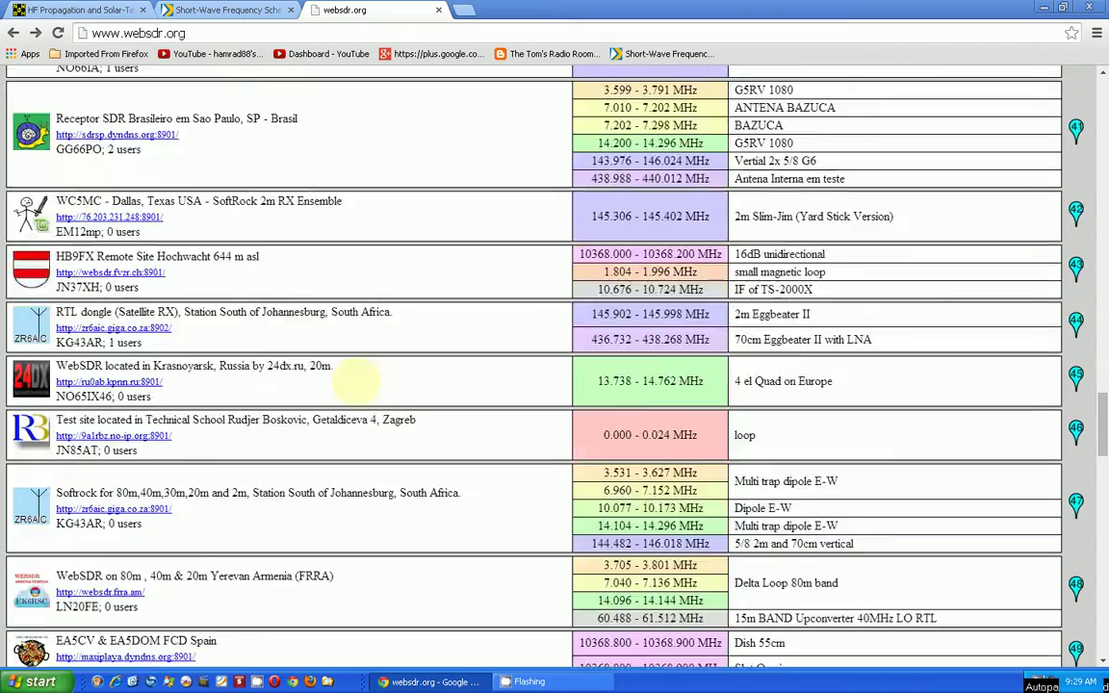
scroll(358, 383, down, 15)
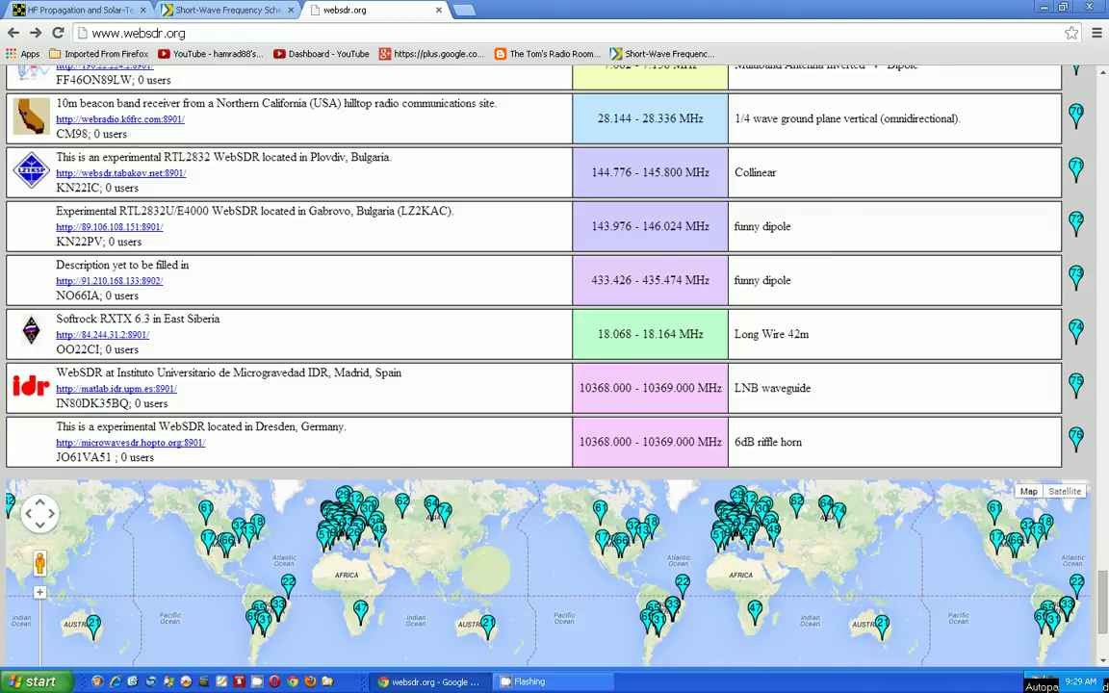
Bring North America into view on the receiver location map below the server list and enlarge the United States.
scroll(470, 559, down, 1)
scroll(486, 573, up, 2)
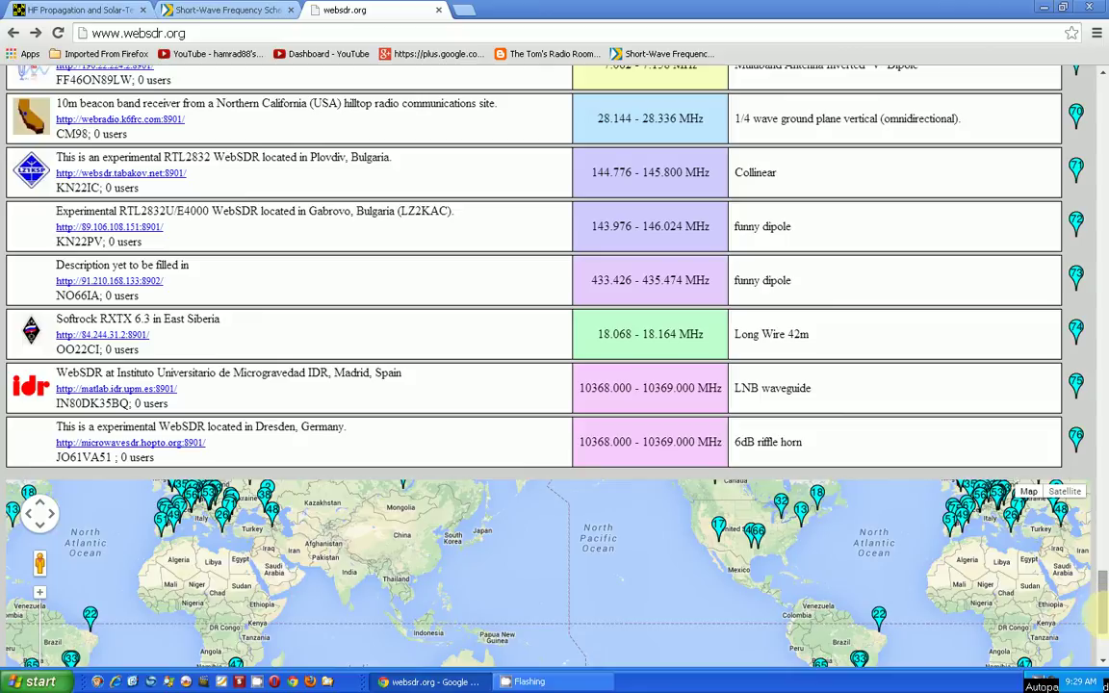
scroll(1098, 616, down, 2)
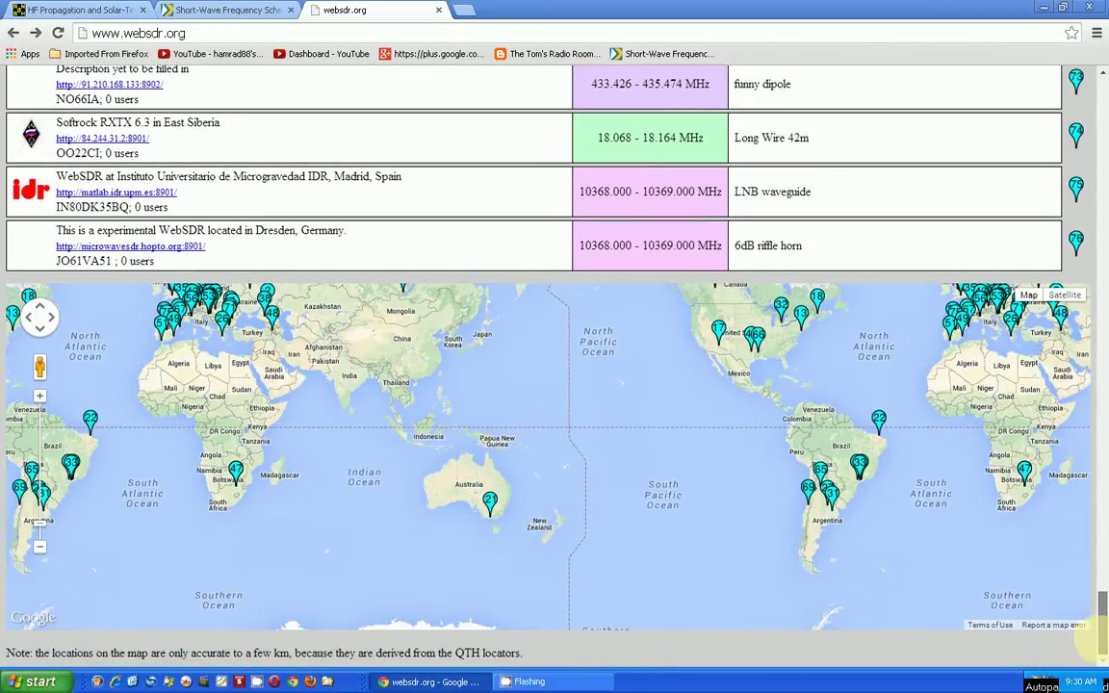
scroll(280, 472, up, 1)
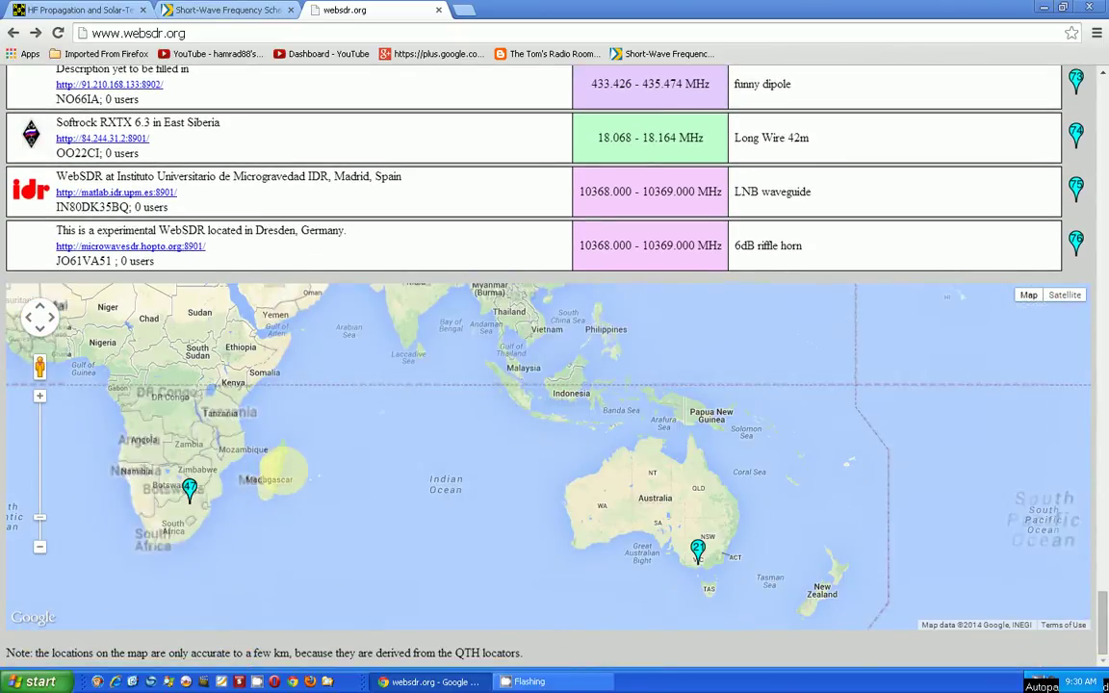
scroll(279, 475, down, 1)
drag(241, 419, 394, 400)
drag(328, 424, 415, 461)
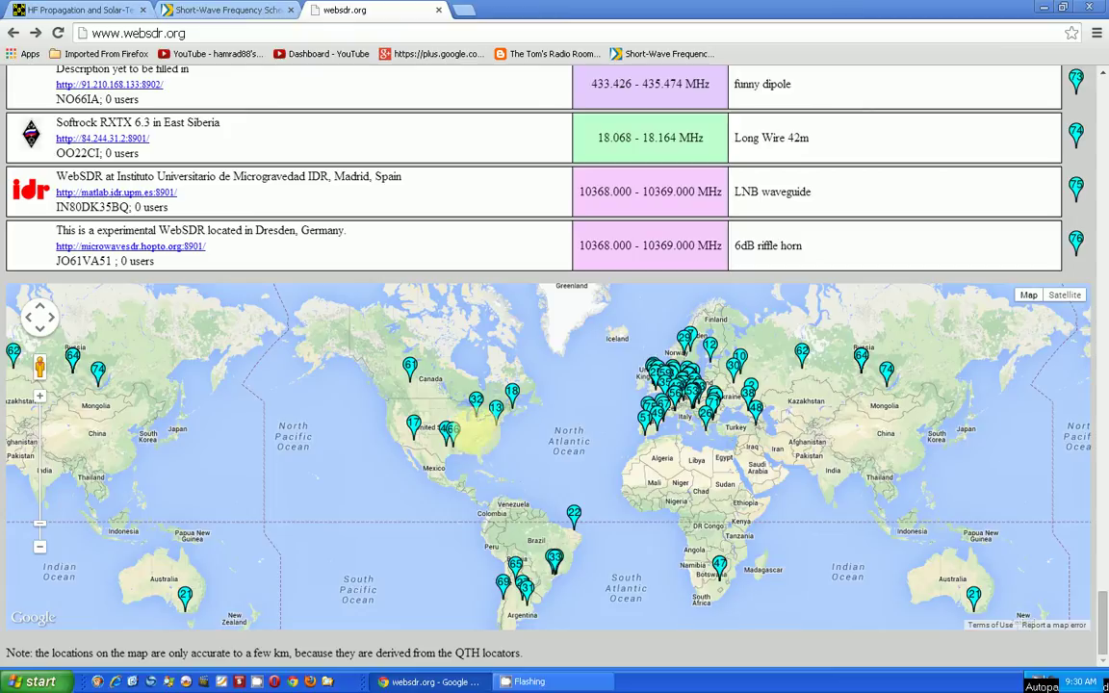
scroll(449, 433, up, 2)
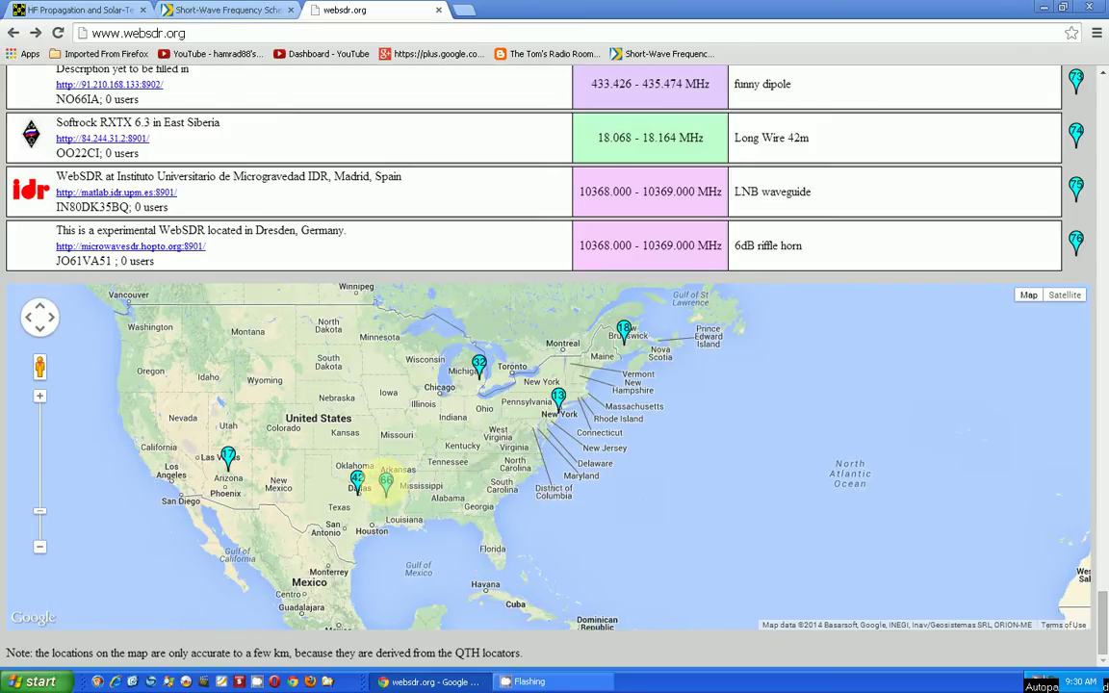
Show the map details of receivers 66 near Shreveport, 42 in Dallas and 13 in New Jersey.
click(385, 481)
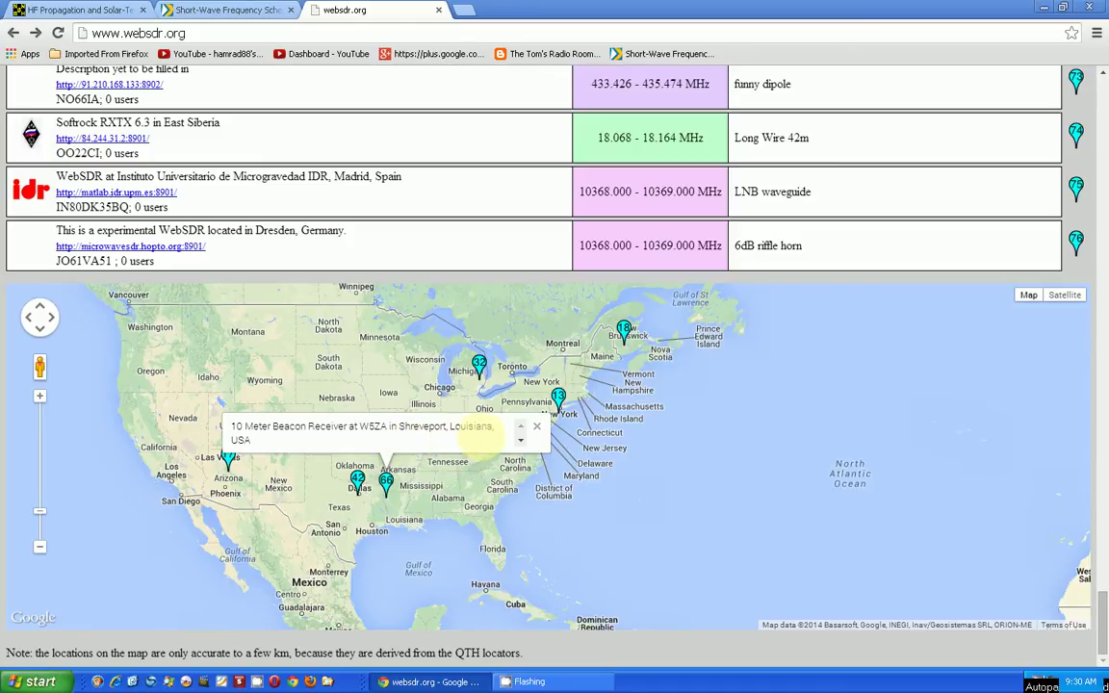
click(358, 479)
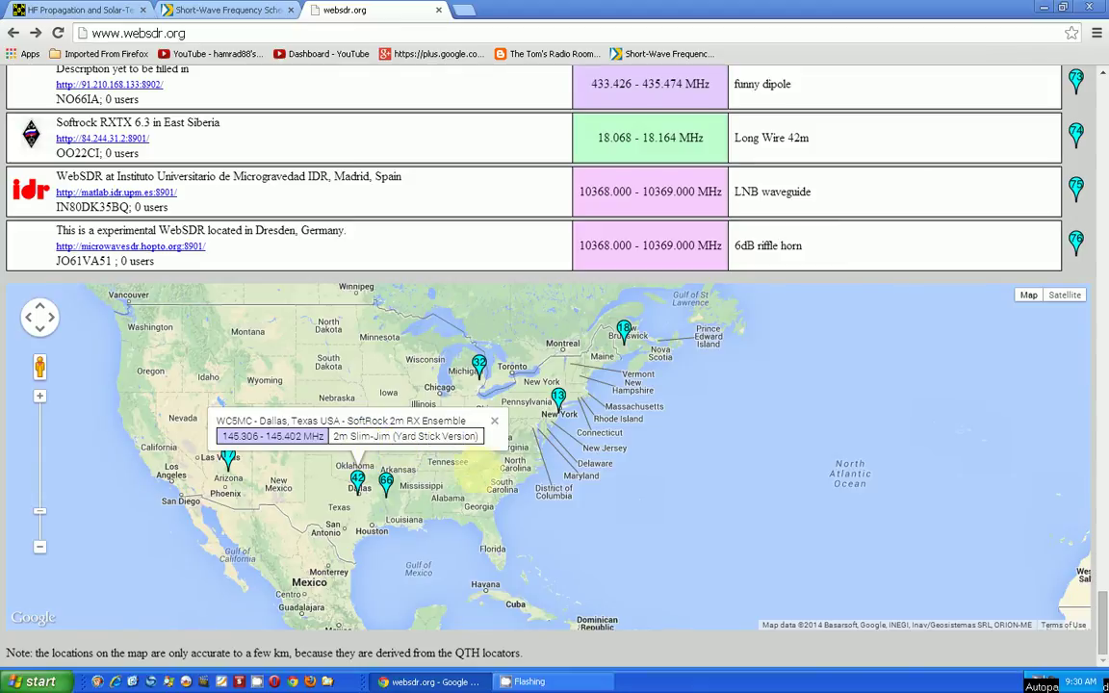
click(559, 397)
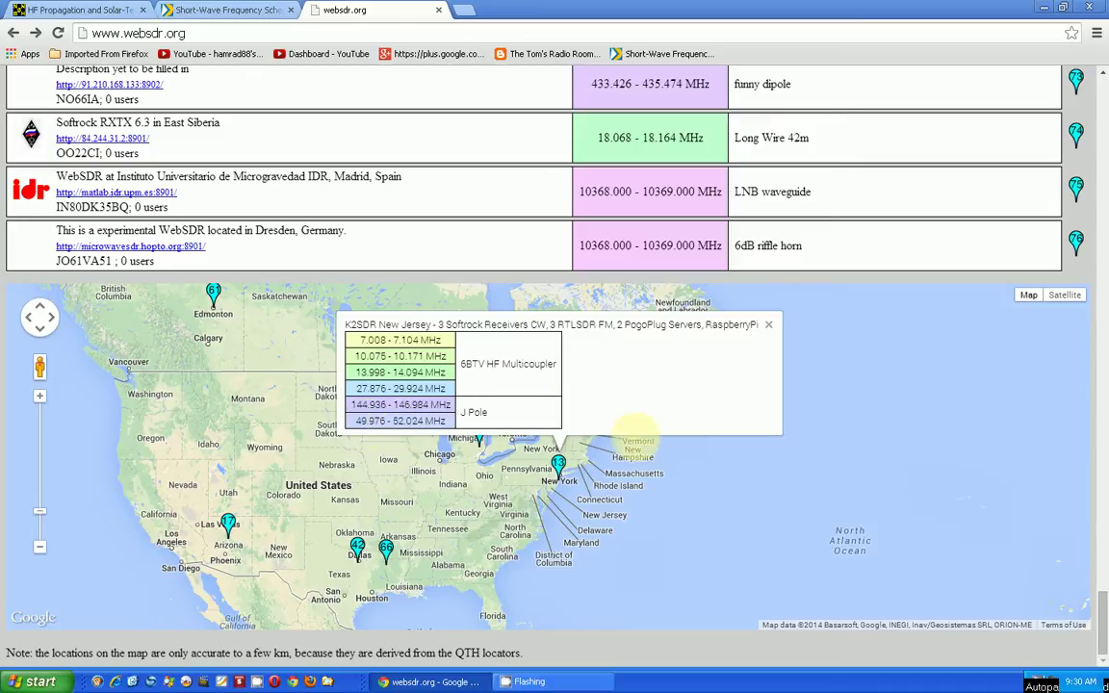
Open the Nantwich, Cheshire WebSDR at hackgreensdr.org from the server list and bring up its receiver controls.
scroll(431, 381, up, 20)
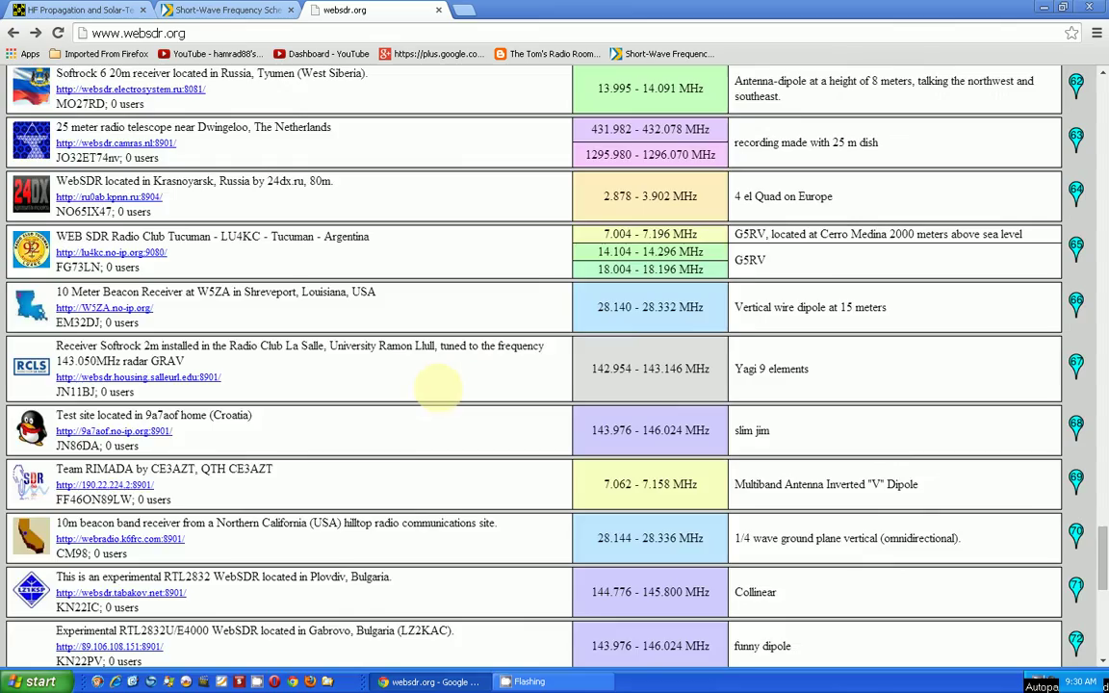
scroll(441, 390, up, 20)
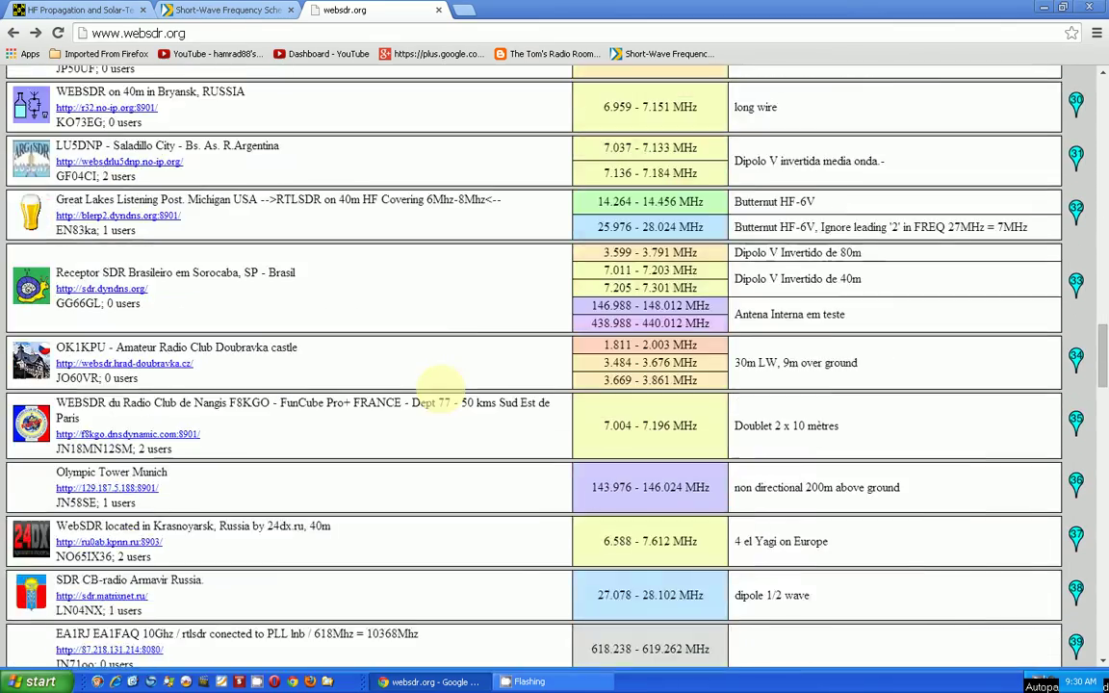
scroll(441, 390, up, 20)
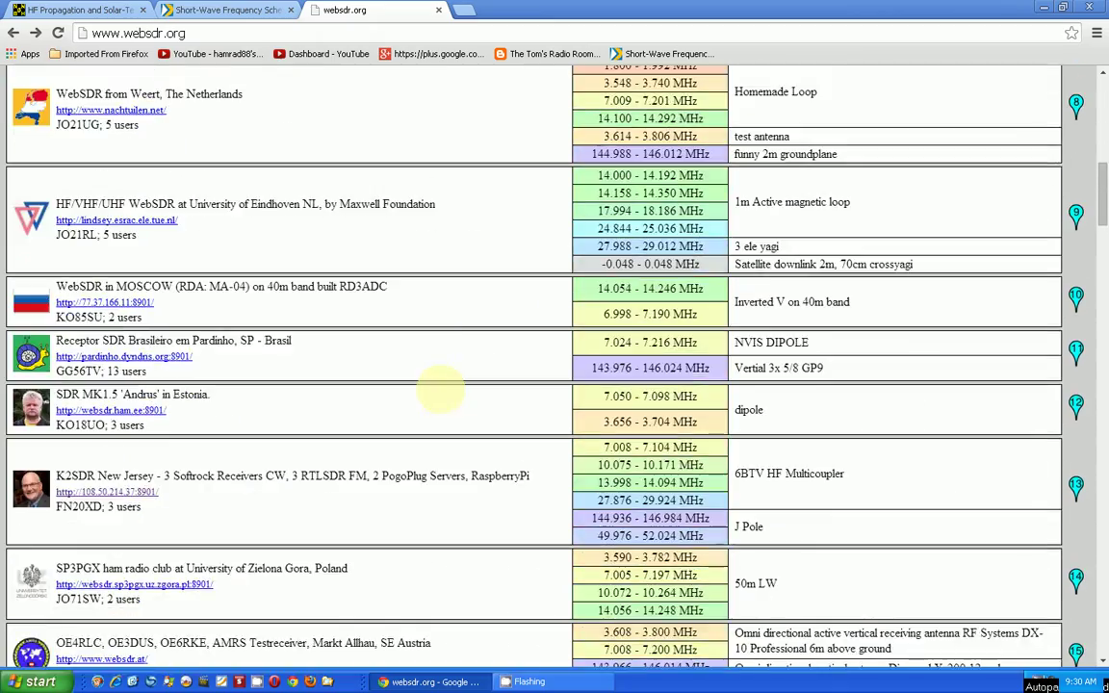
scroll(441, 390, up, 1)
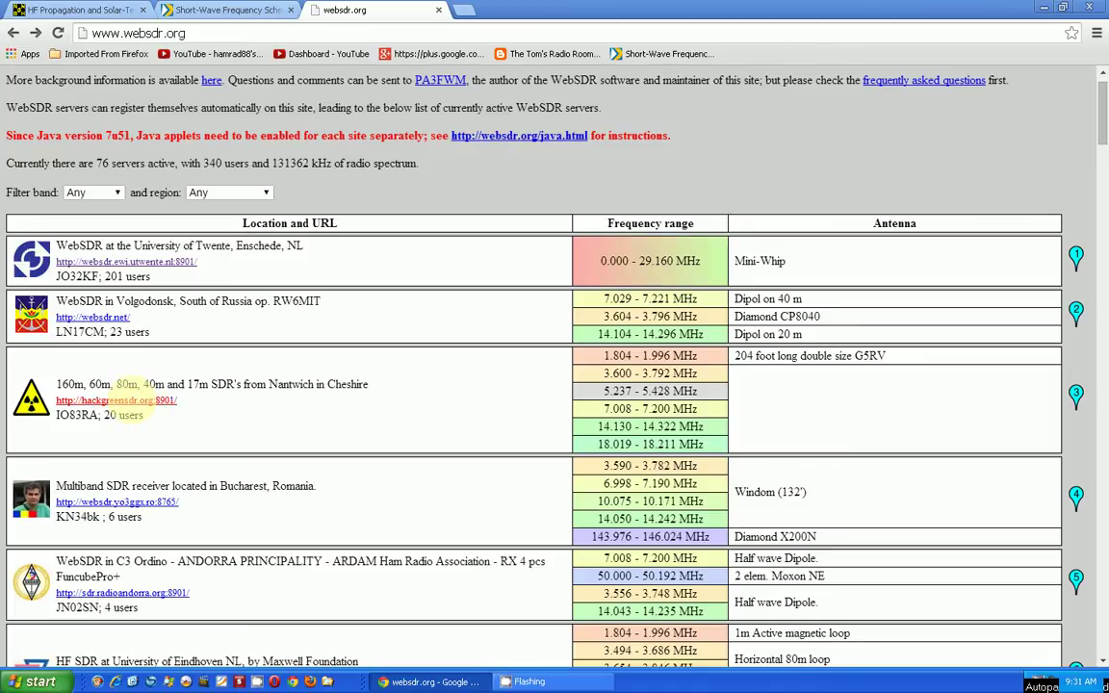
click(121, 400)
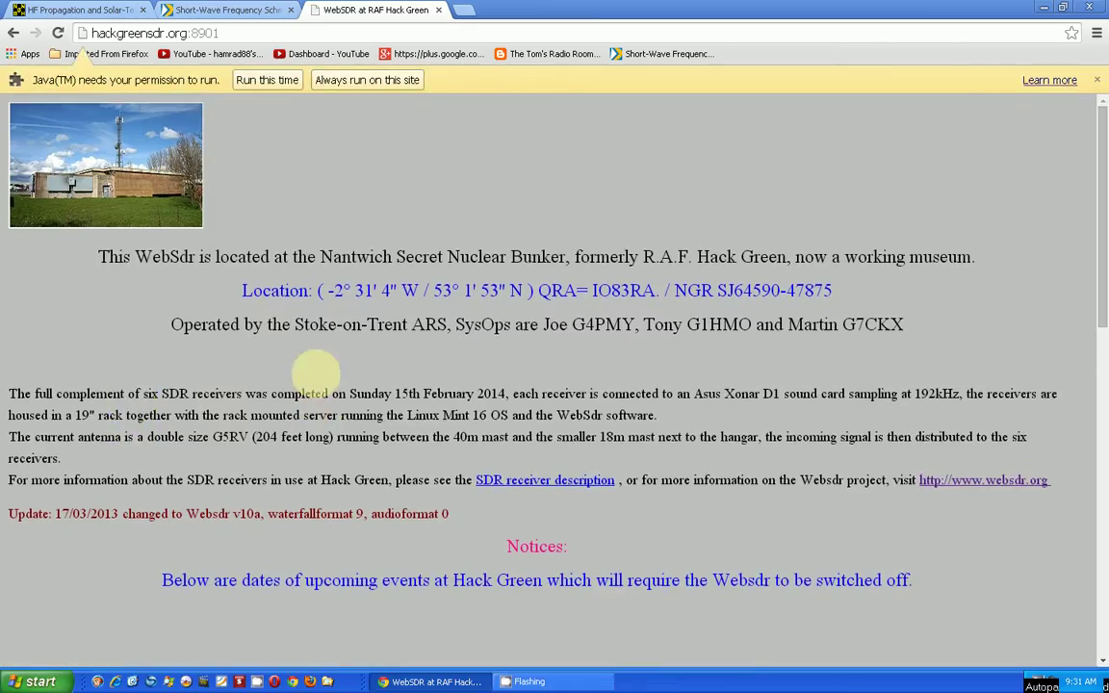
scroll(458, 298, down, 5)
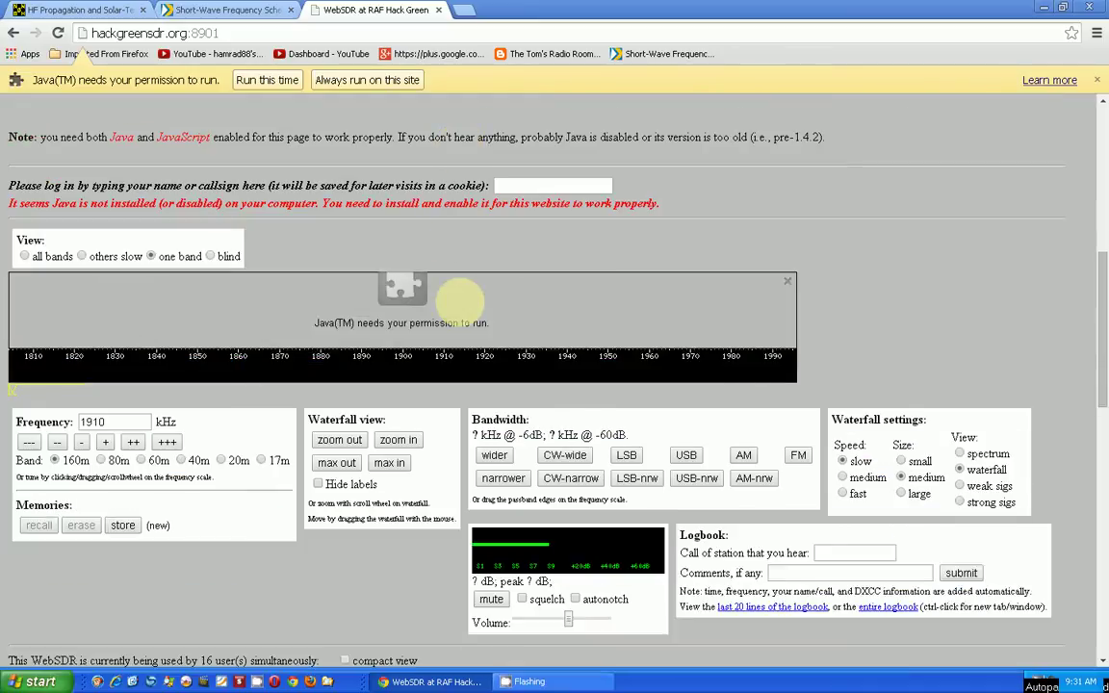
scroll(460, 301, down, 1)
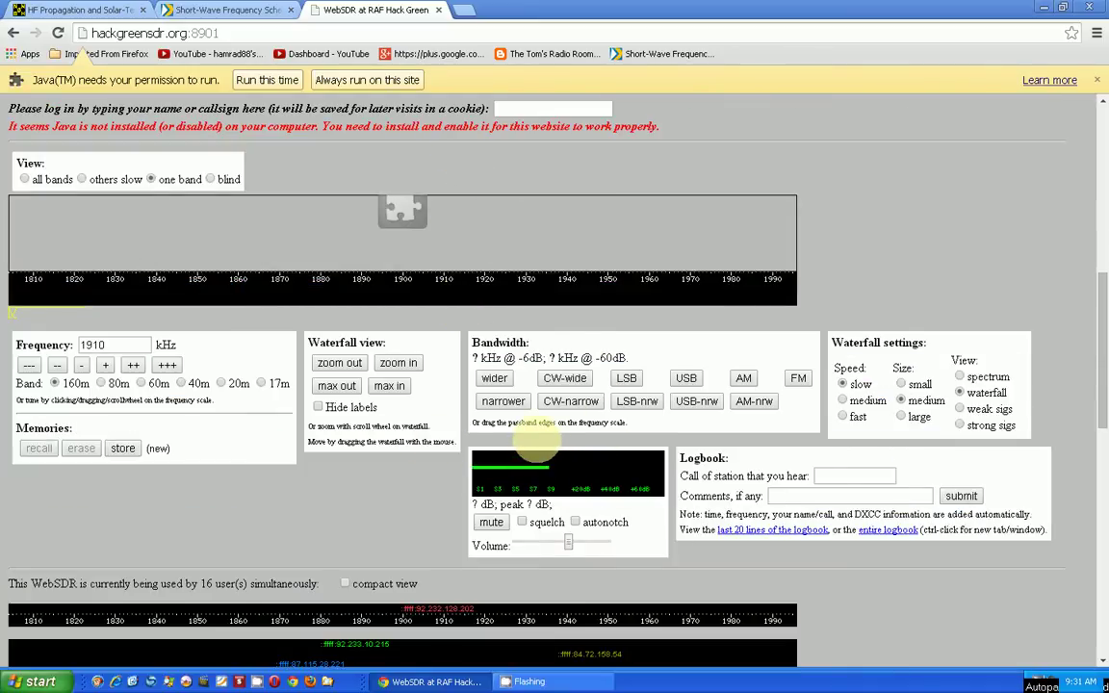
Look through the Hack Green receiver controls and the per-band displays of connected listeners, and return to the page's introduction.
scroll(535, 440, down, 3)
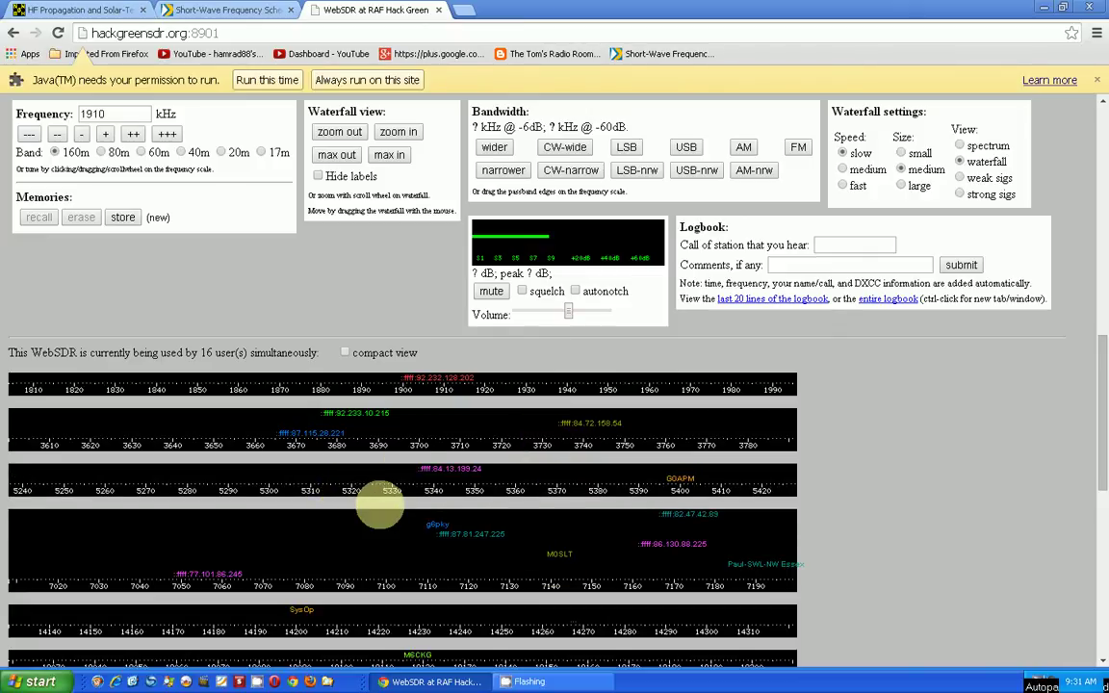
scroll(378, 502, down, 2)
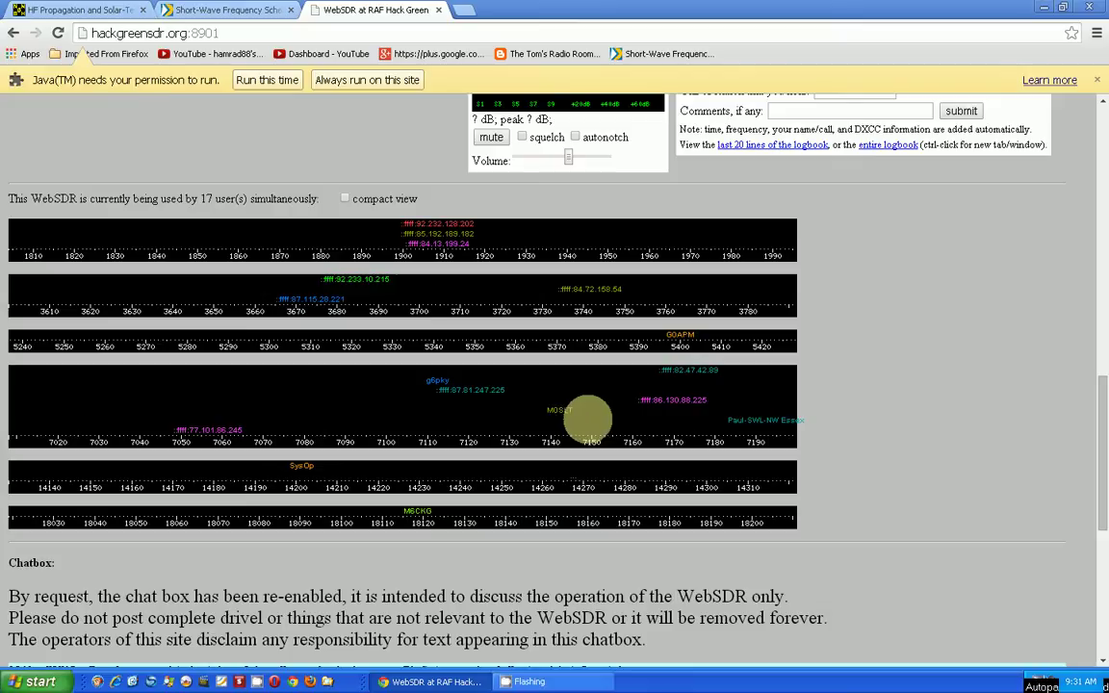
scroll(555, 411, up, 1)
scroll(557, 409, up, 6)
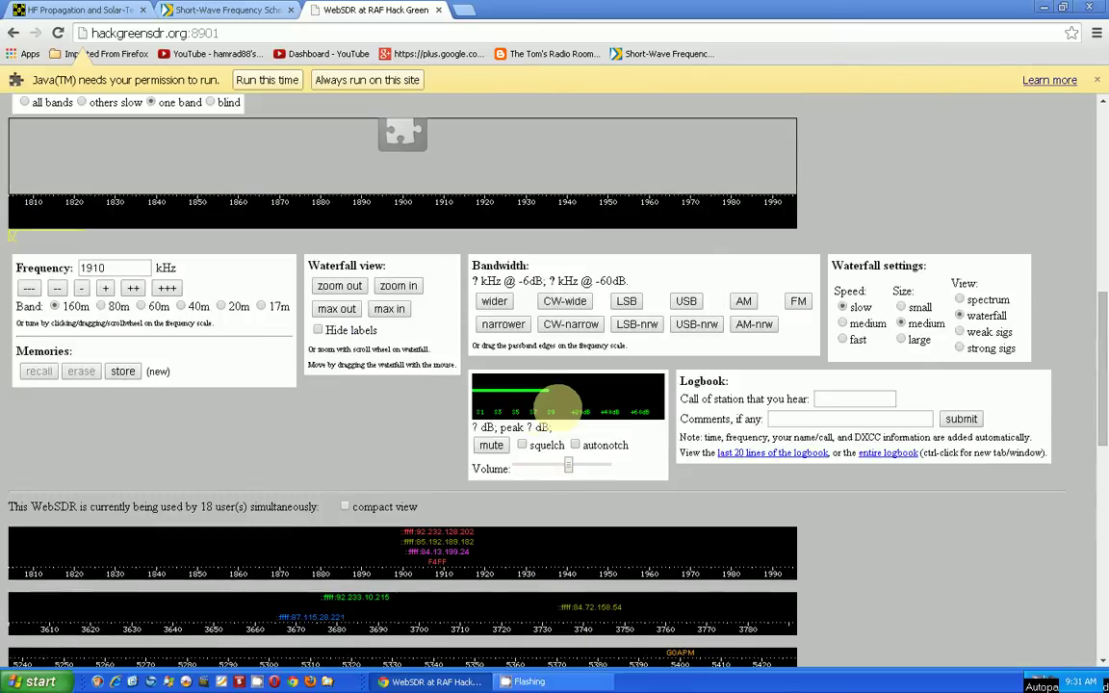
scroll(506, 395, up, 4)
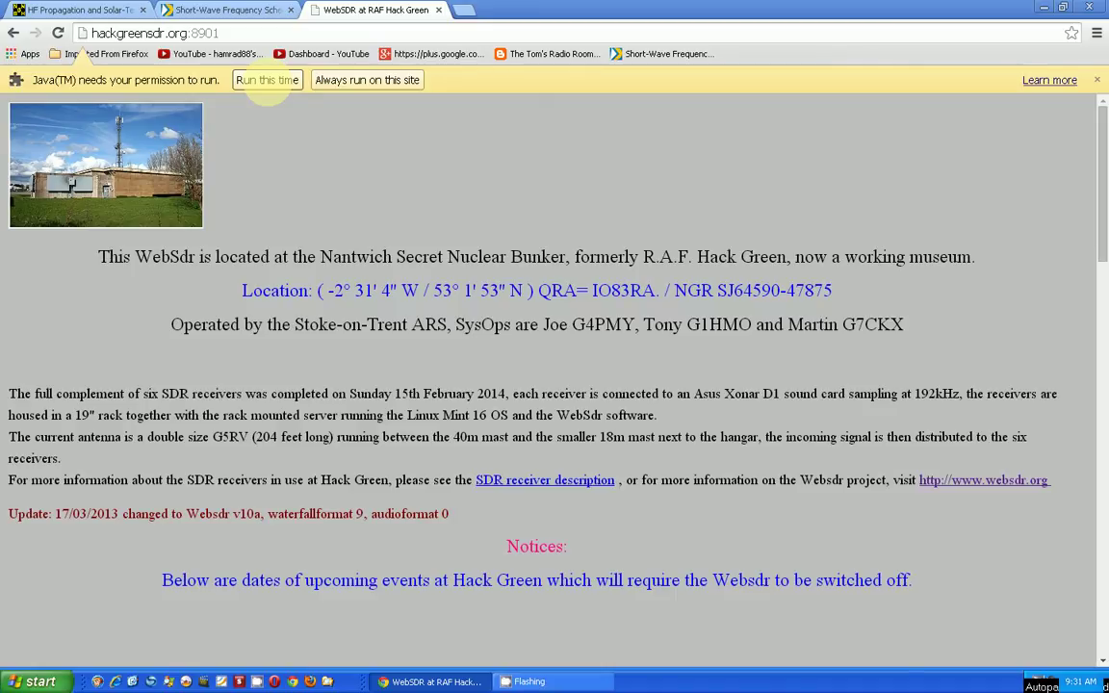
Allow Java to always run on the Hack Green site and accept running its unsigned application.
click(352, 83)
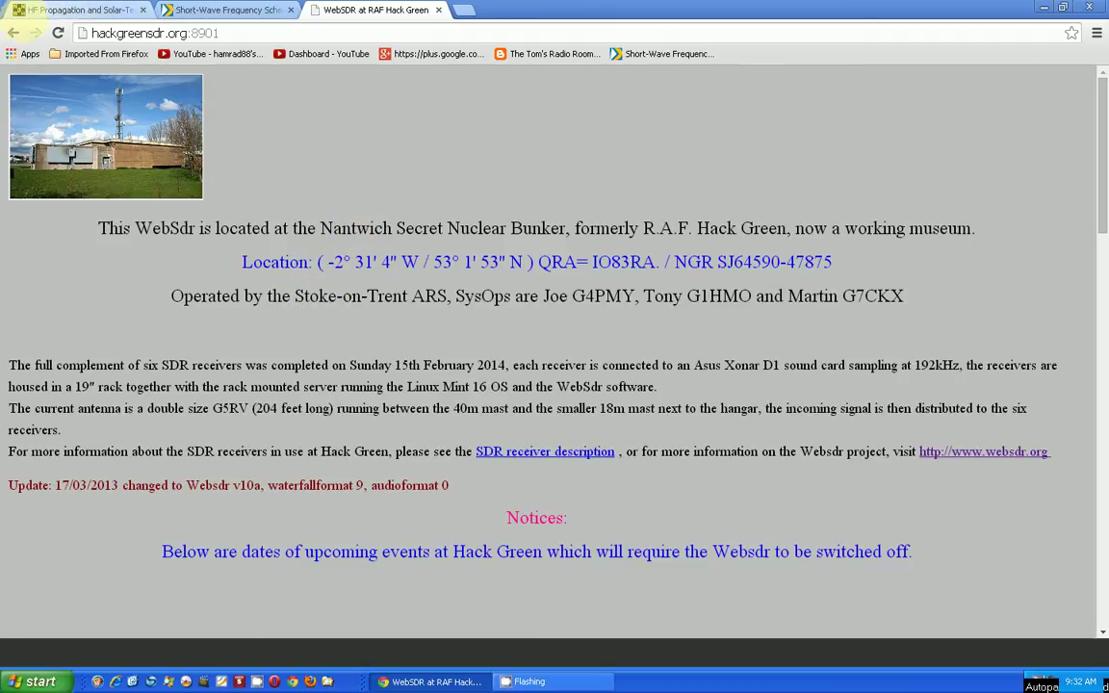
click(12, 33)
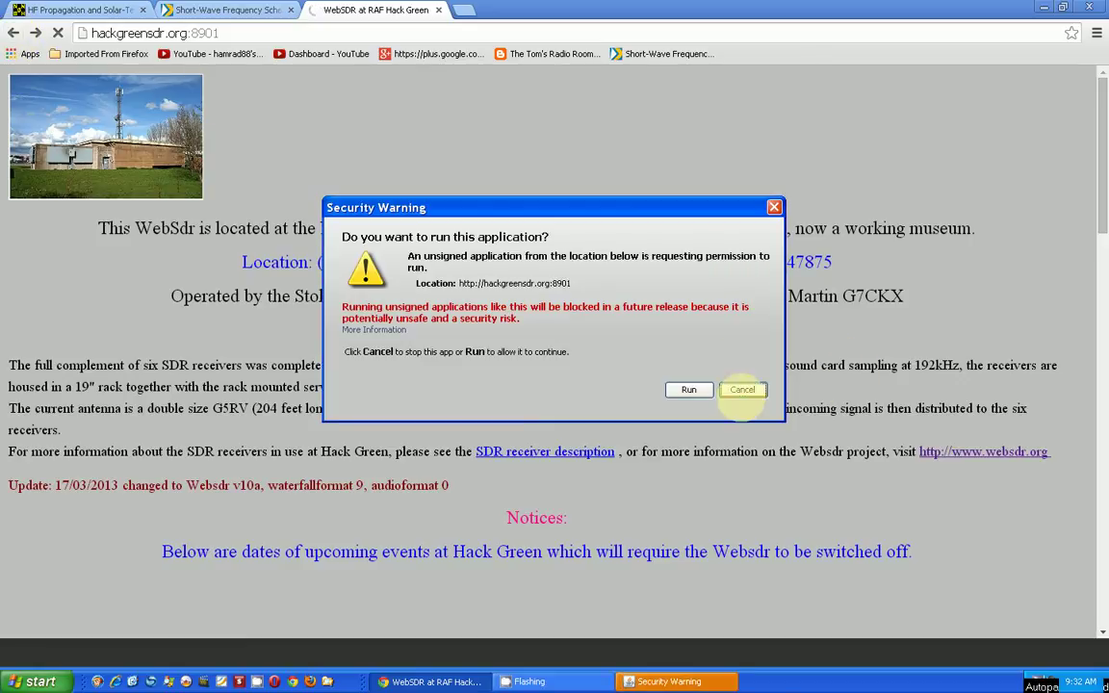
click(689, 389)
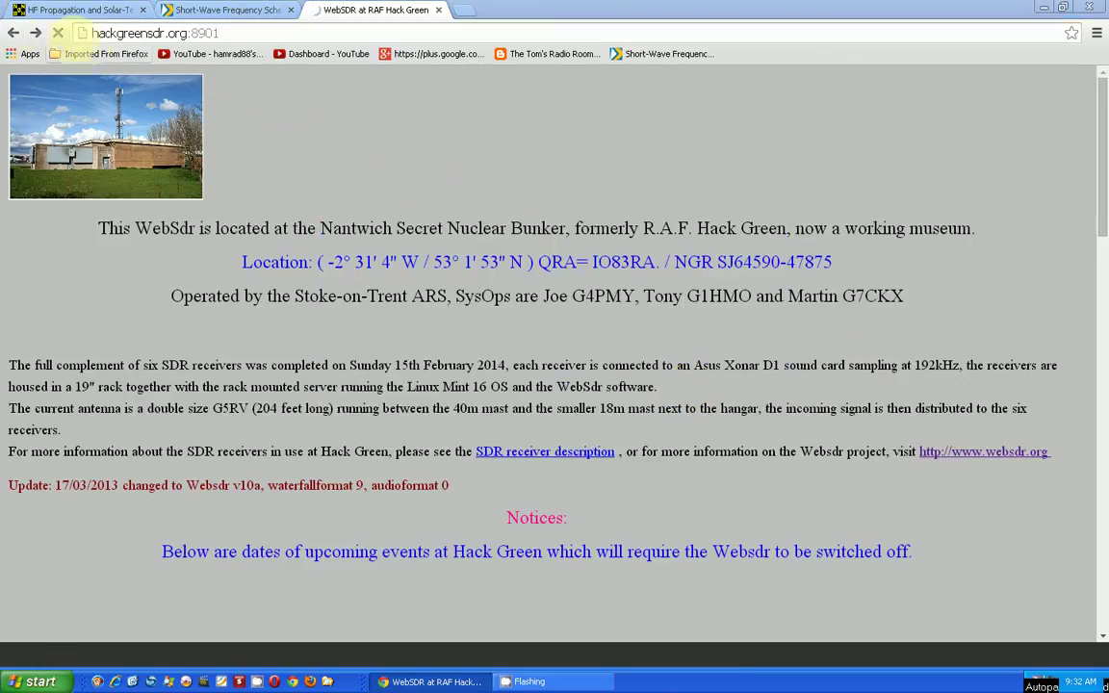
Leave the Hack Green receiver and return to the websdr.org list of active servers.
click(13, 33)
key(ctrl+h)
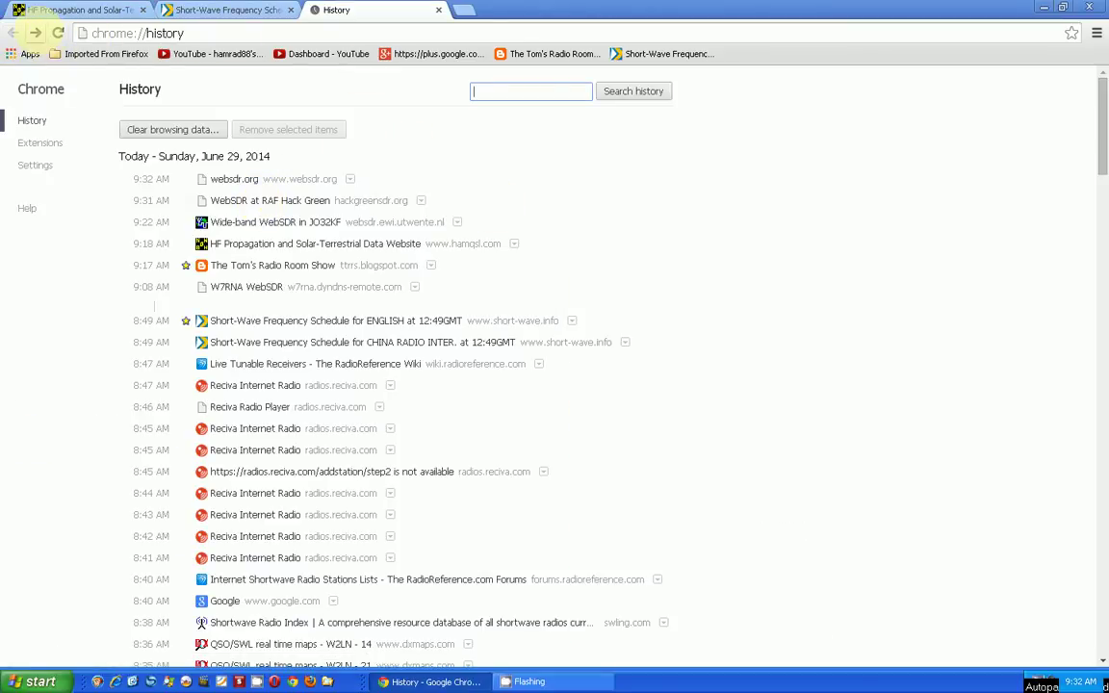
click(34, 33)
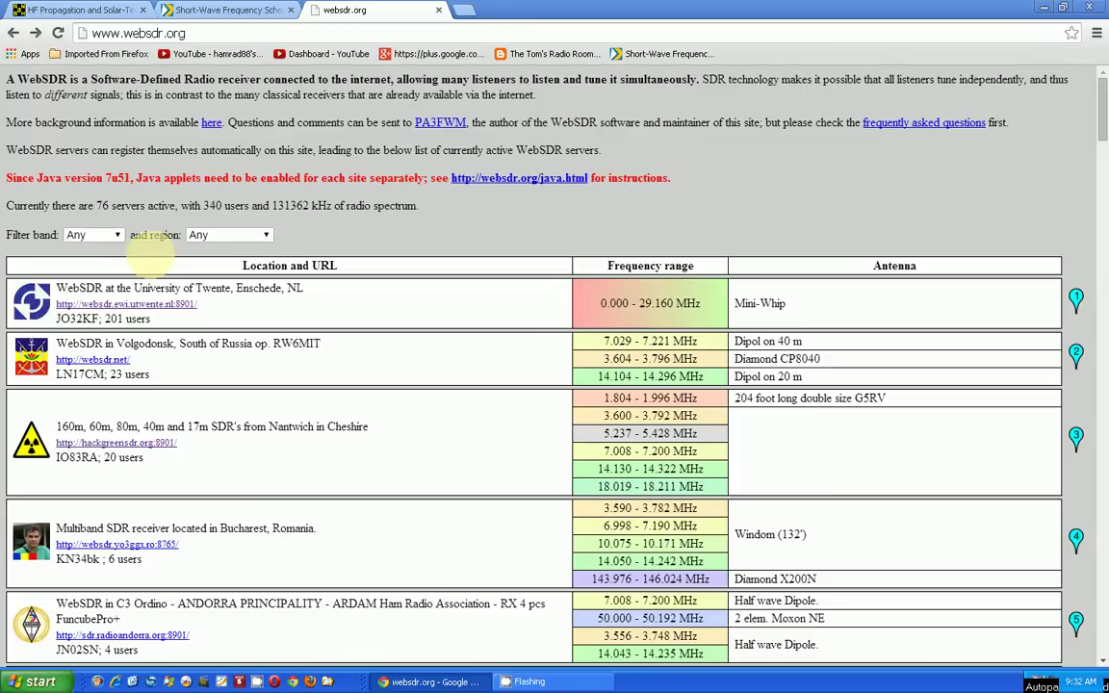